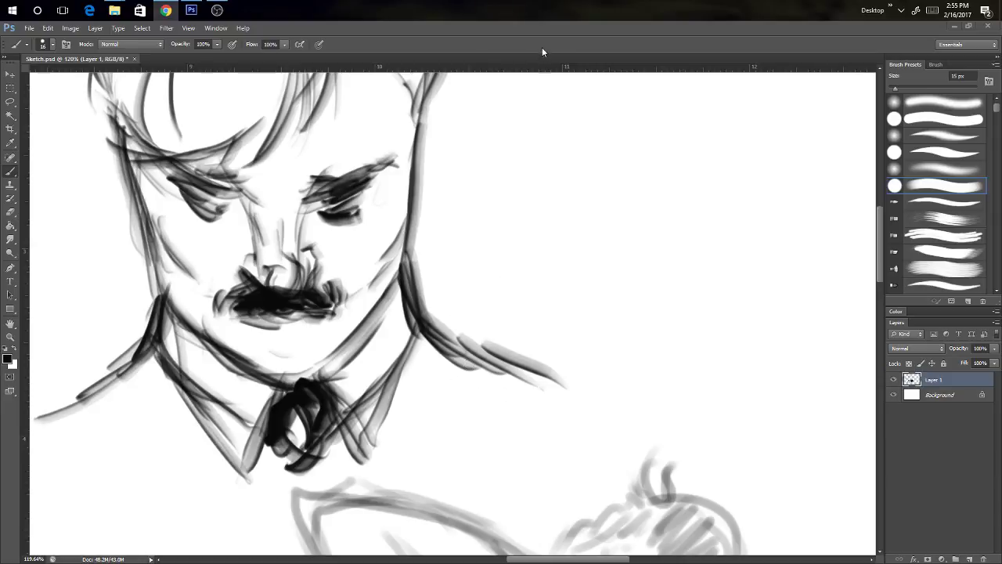
# Step: Ink the dragon's lower jaw, throat contour and the line curving up to the jaw hinge with the 15 px black brush
pyautogui.moveTo(481, 346); pyautogui.dragTo(424, 432)
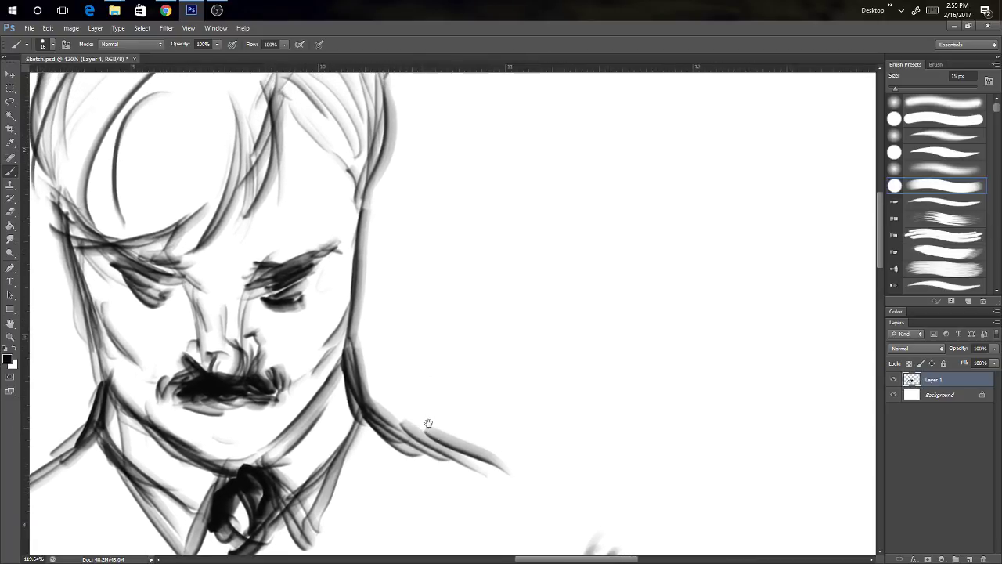
pyautogui.moveTo(480, 380)
pyautogui.mouseDown()
pyautogui.moveTo(434, 347)
pyautogui.moveTo(314, 210)
pyautogui.moveTo(432, 407)
pyautogui.moveTo(416, 420)
pyautogui.mouseUp()
pyautogui.moveTo(352, 486)
pyautogui.mouseDown()
pyautogui.moveTo(389, 398)
pyautogui.moveTo(490, 248)
pyautogui.moveTo(600, 167)
pyautogui.mouseUp()
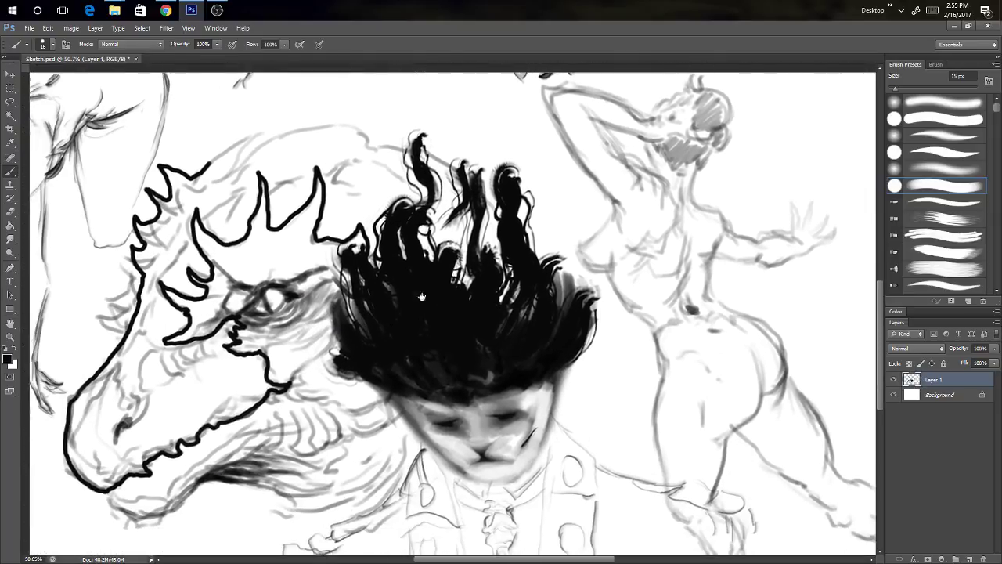
pyautogui.moveTo(421, 296); pyautogui.dragTo(507, 230)
pyautogui.scroll(2, 326, 382)
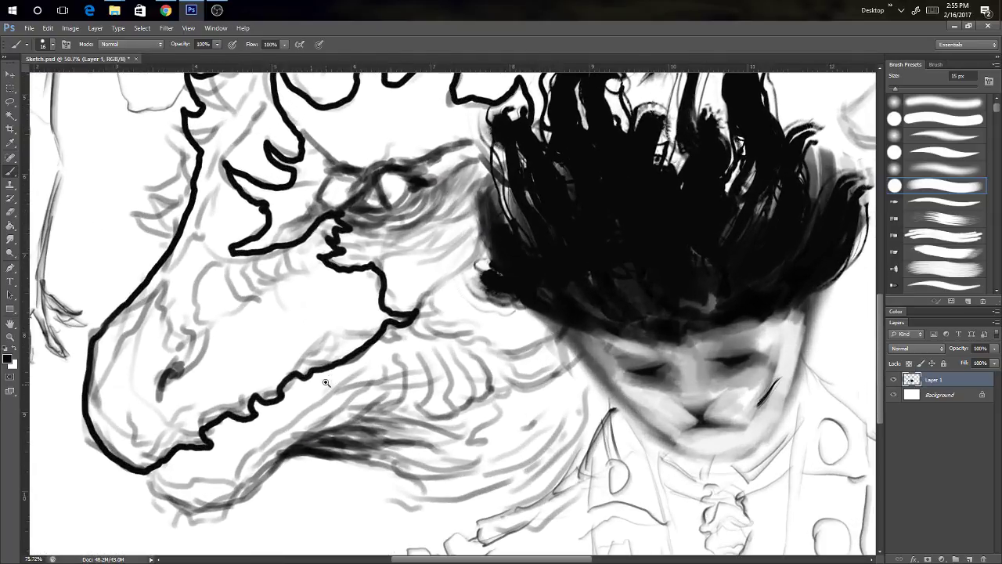
pyautogui.moveTo(268, 451); pyautogui.dragTo(332, 367)
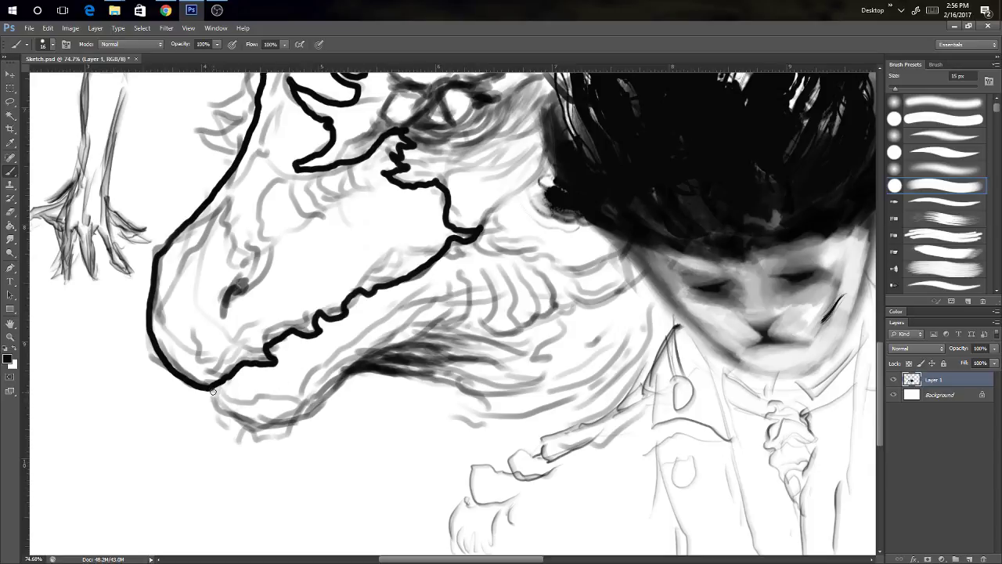
pyautogui.moveTo(212, 389)
pyautogui.mouseDown()
pyautogui.moveTo(221, 413)
pyautogui.moveTo(250, 427)
pyautogui.moveTo(303, 423)
pyautogui.moveTo(338, 379)
pyautogui.moveTo(385, 368)
pyautogui.moveTo(535, 405)
pyautogui.mouseUp()
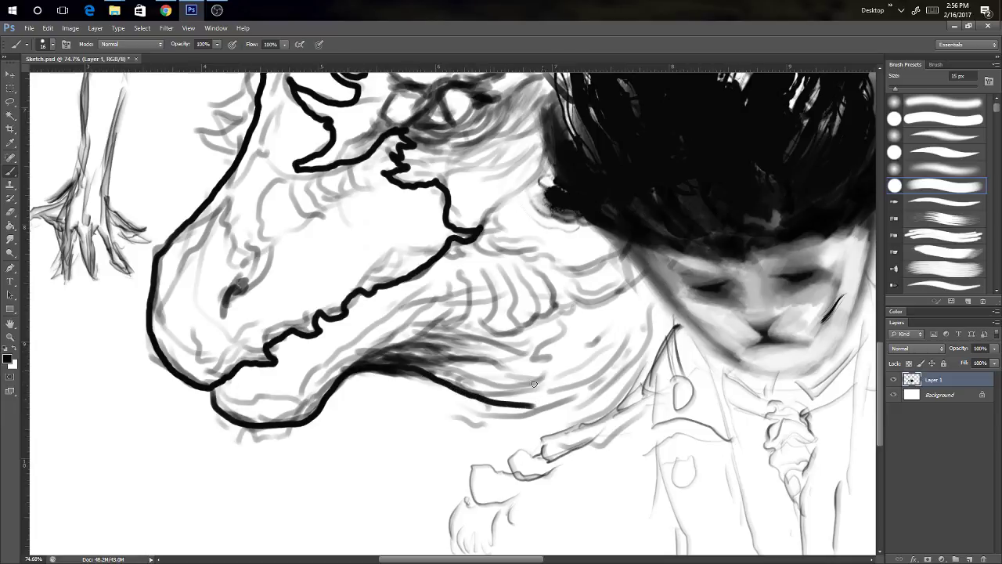
pyautogui.moveTo(463, 276)
pyautogui.mouseDown()
pyautogui.moveTo(473, 306)
pyautogui.moveTo(461, 333)
pyautogui.moveTo(407, 368)
pyautogui.moveTo(383, 371)
pyautogui.mouseUp()
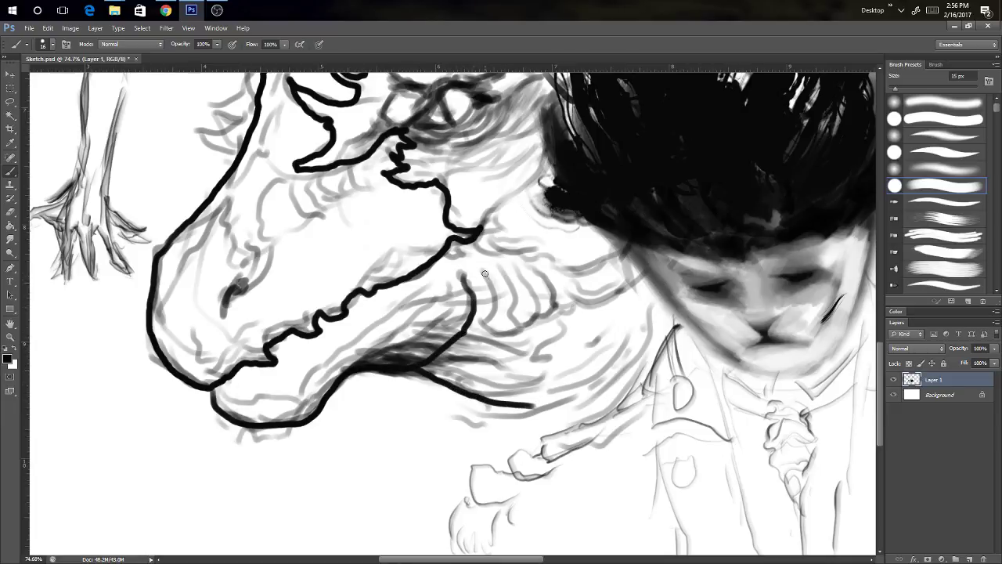
# Step: Ink the curved skin folds behind the dragon's jaw, the neck line running from them, and the wrinkles along the throat
pyautogui.moveTo(485, 274)
pyautogui.mouseDown()
pyautogui.moveTo(488, 325)
pyautogui.moveTo(520, 331)
pyautogui.moveTo(503, 268)
pyautogui.mouseUp()
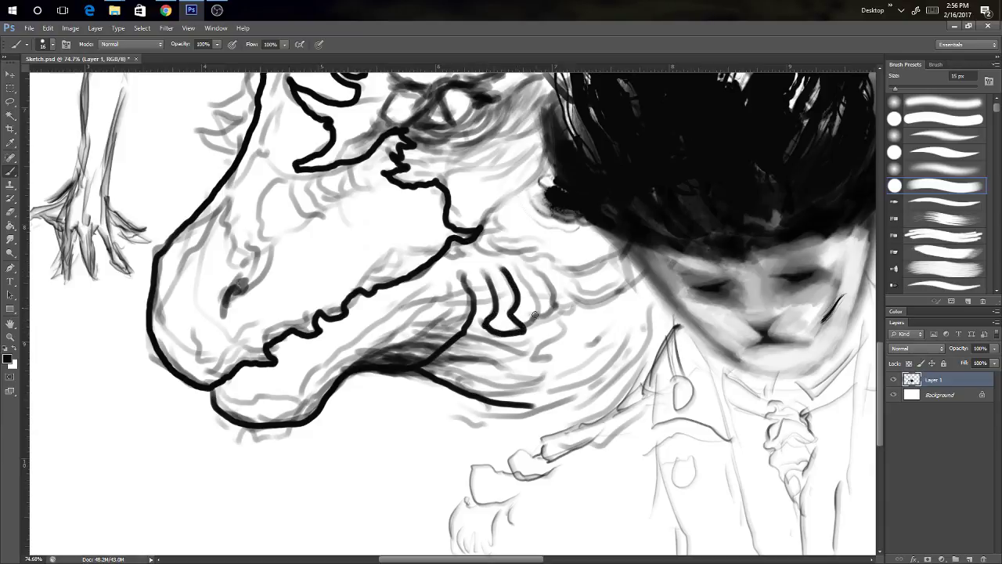
pyautogui.moveTo(531, 321)
pyautogui.mouseDown()
pyautogui.moveTo(524, 276)
pyautogui.moveTo(548, 311)
pyautogui.moveTo(554, 296)
pyautogui.moveTo(529, 270)
pyautogui.moveTo(570, 304)
pyautogui.moveTo(630, 285)
pyautogui.moveTo(559, 282)
pyautogui.moveTo(492, 262)
pyautogui.mouseUp()
pyautogui.moveTo(308, 346)
pyautogui.mouseDown()
pyautogui.moveTo(412, 361)
pyautogui.moveTo(442, 346)
pyautogui.moveTo(441, 366)
pyautogui.moveTo(390, 368)
pyautogui.moveTo(305, 348)
pyautogui.moveTo(395, 354)
pyautogui.moveTo(387, 342)
pyautogui.moveTo(315, 323)
pyautogui.mouseUp()
pyautogui.moveTo(330, 276)
pyautogui.mouseDown()
pyautogui.moveTo(301, 319)
pyautogui.moveTo(229, 362)
pyautogui.mouseUp()
pyautogui.moveTo(296, 305); pyautogui.dragTo(459, 378)
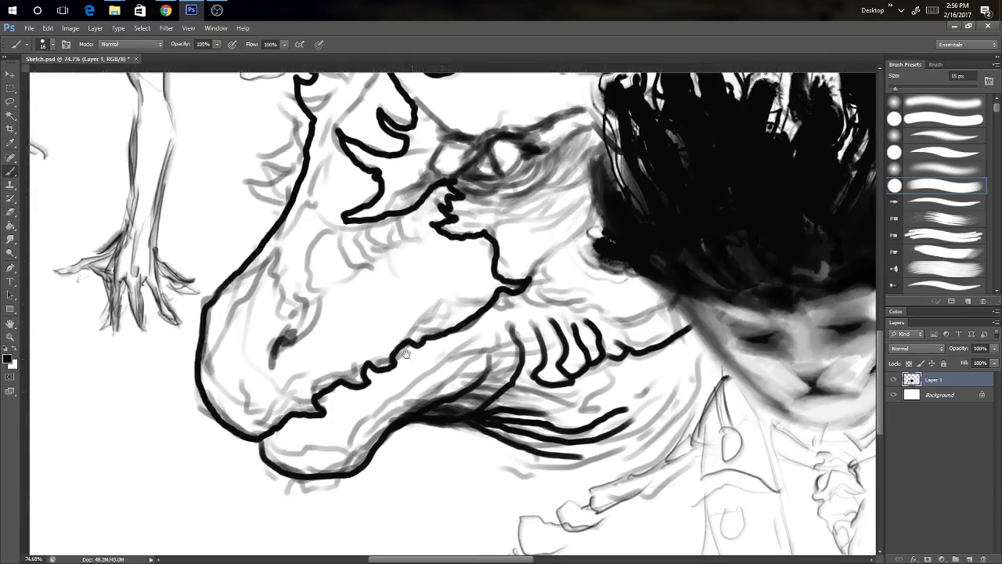
# Step: Fill the dragon's nostril with black and ink the snout ridge with the row of short folds beneath the brow
pyautogui.moveTo(271, 367); pyautogui.dragTo(288, 340)
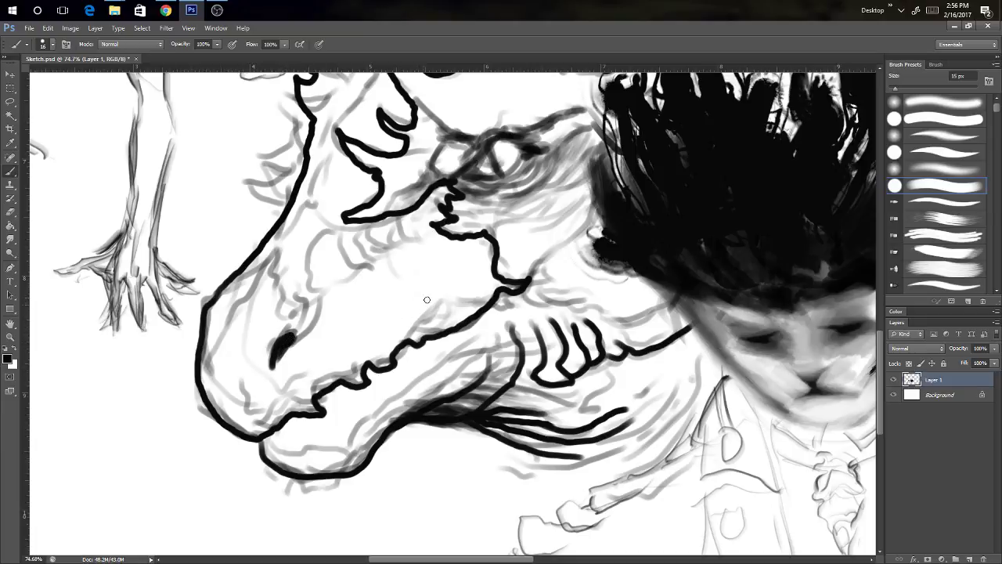
pyautogui.moveTo(429, 228); pyautogui.dragTo(366, 325)
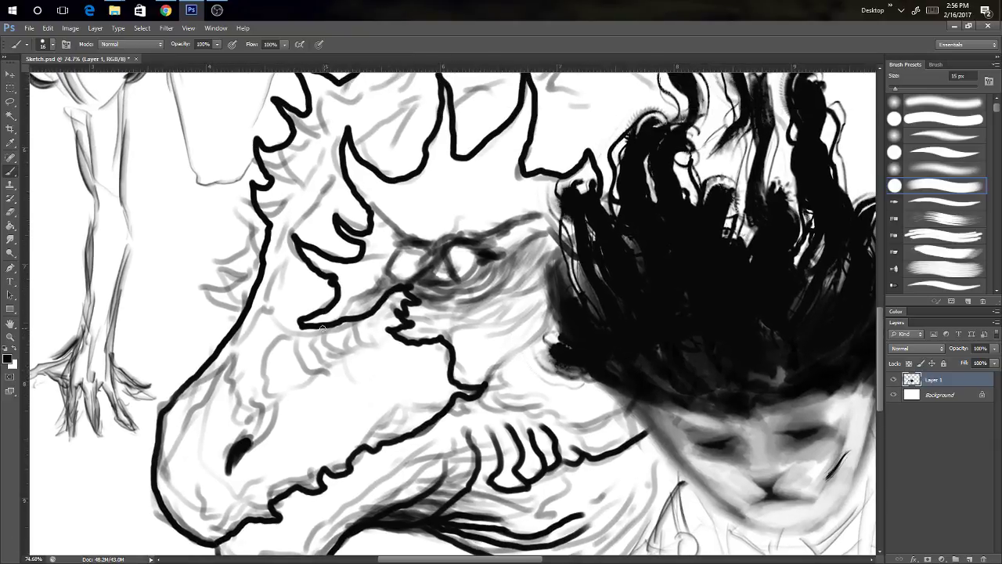
pyautogui.moveTo(298, 326)
pyautogui.mouseDown()
pyautogui.moveTo(274, 350)
pyautogui.moveTo(266, 401)
pyautogui.moveTo(275, 406)
pyautogui.mouseUp()
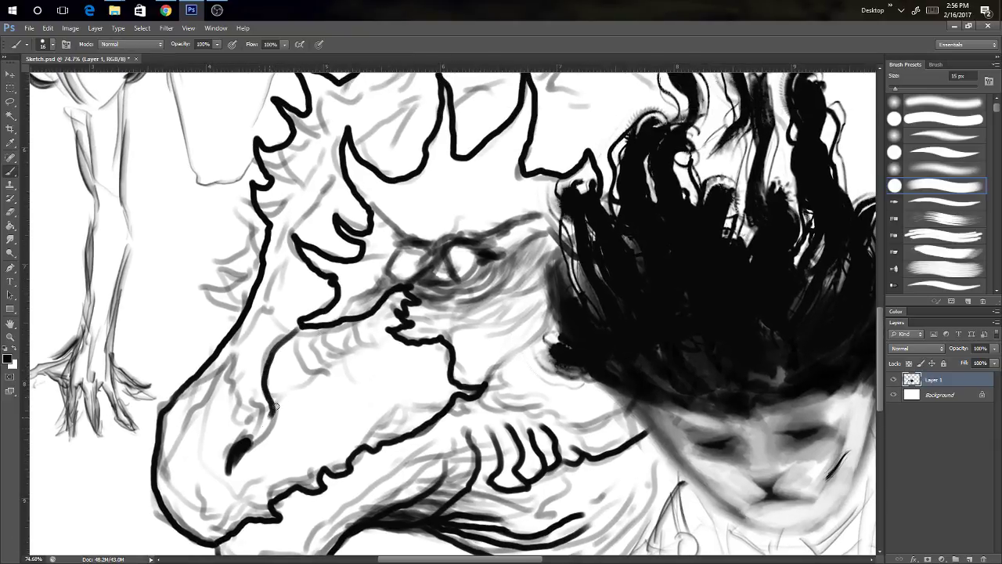
pyautogui.moveTo(301, 328)
pyautogui.mouseDown()
pyautogui.moveTo(306, 367)
pyautogui.moveTo(316, 327)
pyautogui.moveTo(318, 357)
pyautogui.moveTo(327, 328)
pyautogui.moveTo(326, 343)
pyautogui.moveTo(338, 324)
pyautogui.moveTo(339, 343)
pyautogui.moveTo(349, 323)
pyautogui.moveTo(353, 338)
pyautogui.moveTo(368, 318)
pyautogui.moveTo(354, 321)
pyautogui.moveTo(405, 291)
pyautogui.moveTo(363, 322)
pyautogui.mouseUp()
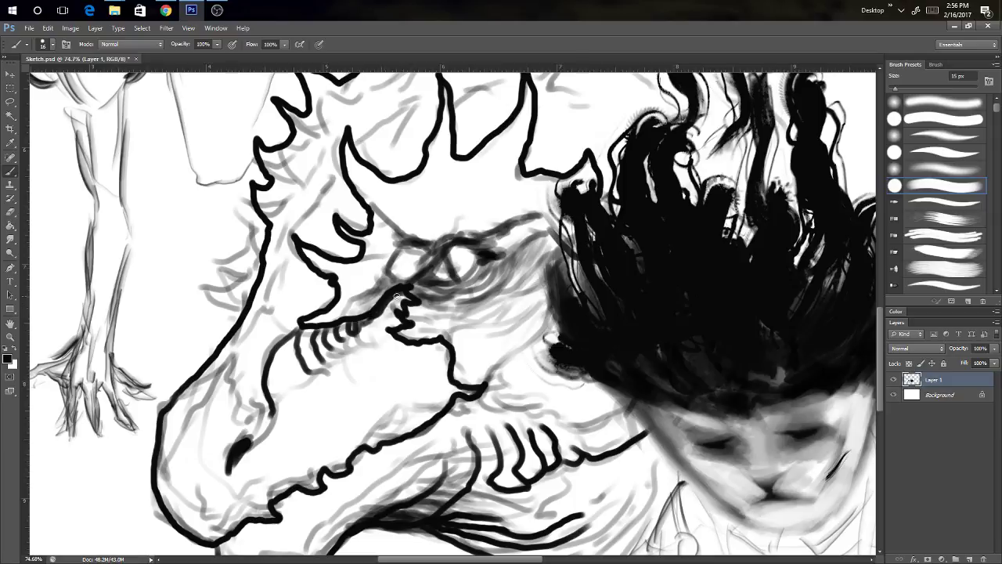
# Step: Thicken the black corner in front of the dragon's eye and ink the upper eyelid and slit pupil
pyautogui.moveTo(404, 298)
pyautogui.mouseDown()
pyautogui.moveTo(374, 316)
pyautogui.moveTo(397, 309)
pyautogui.moveTo(389, 321)
pyautogui.mouseUp()
pyautogui.moveTo(407, 284)
pyautogui.mouseDown()
pyautogui.moveTo(481, 238)
pyautogui.moveTo(427, 293)
pyautogui.mouseUp()
pyautogui.scroll(2, 426, 293)
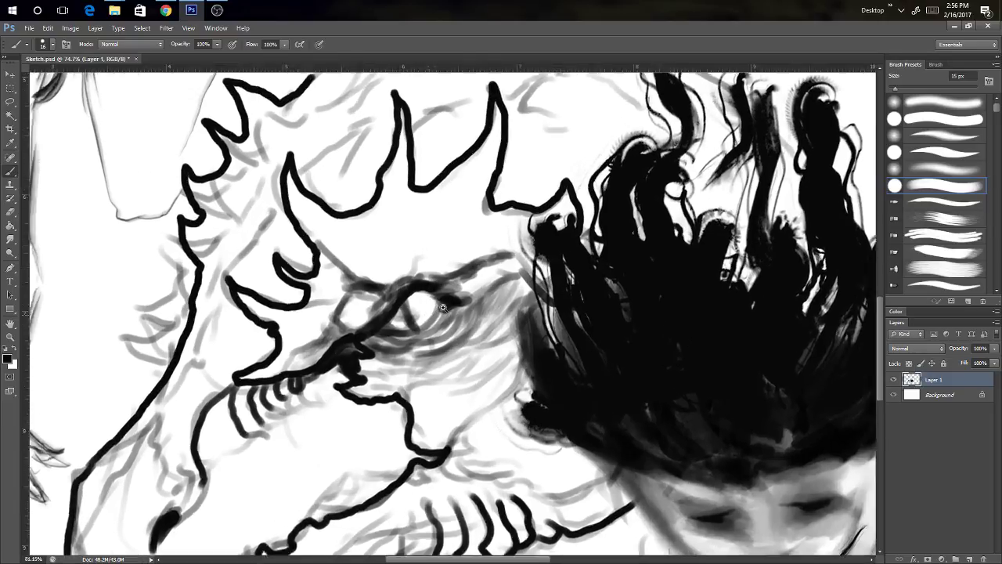
pyautogui.scroll(-2, 403, 334)
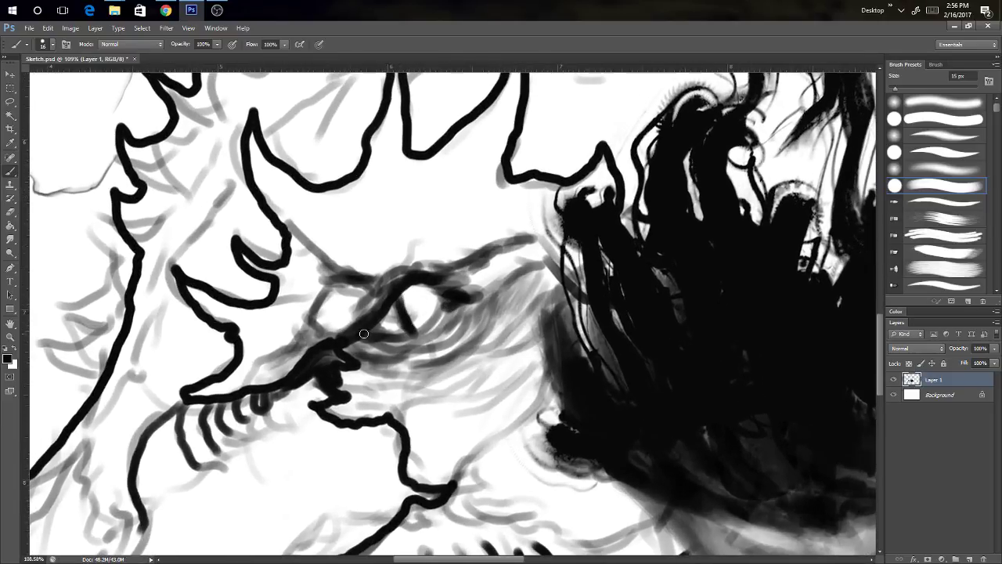
pyautogui.scroll(-5, 421, 367)
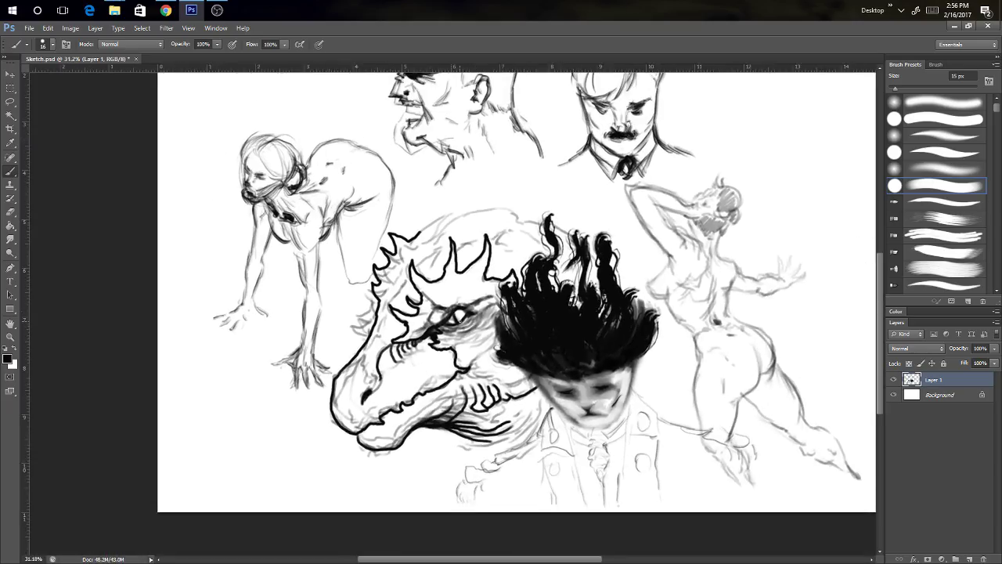
# Step: Shade the dragon's eye socket in black with a larger brush, darkening the area behind and below the eye
pyautogui.moveTo(460, 325); pyautogui.dragTo(485, 313)
pyautogui.scroll(2, 487, 311)
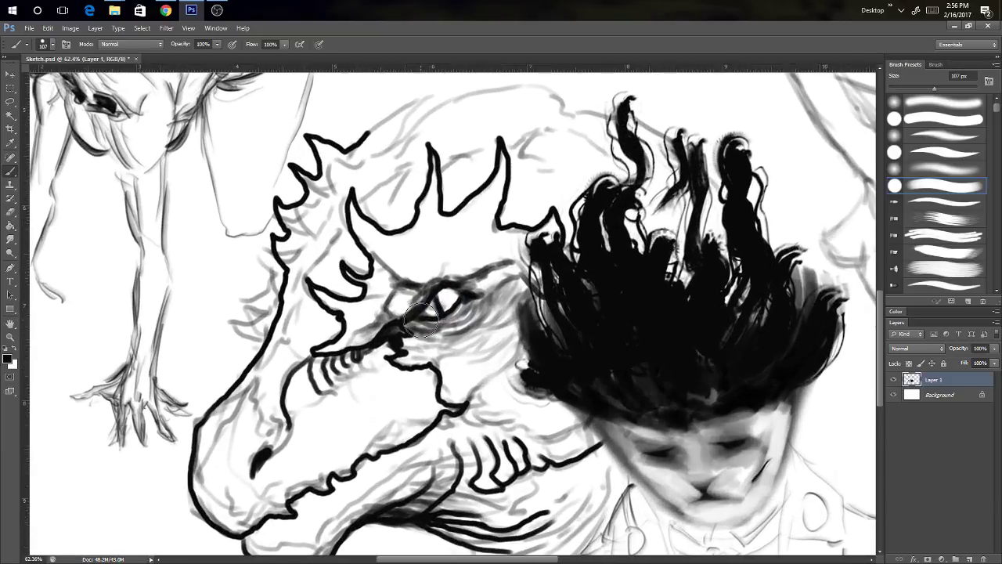
pyautogui.moveTo(425, 311)
pyautogui.mouseDown()
pyautogui.moveTo(480, 308)
pyautogui.moveTo(468, 309)
pyautogui.moveTo(476, 300)
pyautogui.moveTo(468, 309)
pyautogui.moveTo(492, 313)
pyautogui.moveTo(499, 306)
pyautogui.moveTo(476, 294)
pyautogui.moveTo(482, 282)
pyautogui.moveTo(468, 304)
pyautogui.moveTo(488, 270)
pyautogui.moveTo(463, 268)
pyautogui.moveTo(481, 272)
pyautogui.moveTo(463, 287)
pyautogui.mouseUp()
pyautogui.scroll(3, 467, 307)
pyautogui.keyDown('alt'); pyautogui.rightClick(463, 288); pyautogui.keyUp('alt')
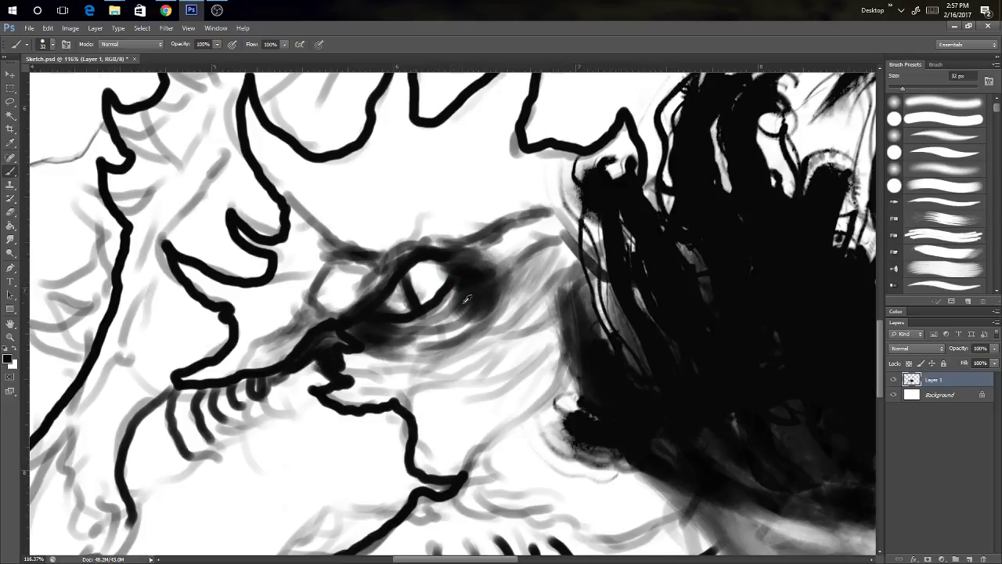
# Step: Paint white highlights on the folds under the dragon's eye and white out the pupil using a 19 px brush
pyautogui.press('x')
pyautogui.keyDown('alt'); pyautogui.rightClick(458, 302); pyautogui.keyUp('alt')
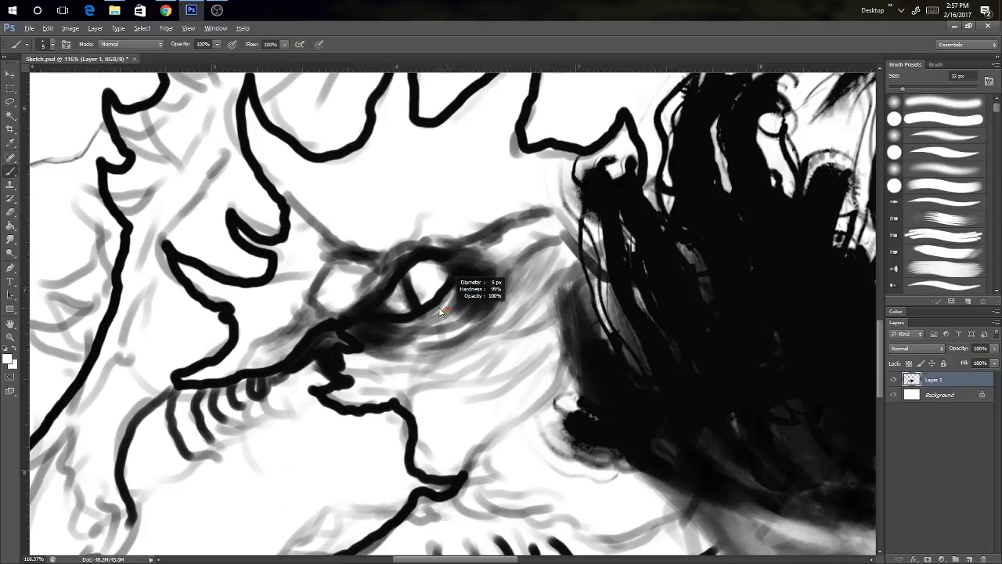
pyautogui.scroll(-2, 447, 321)
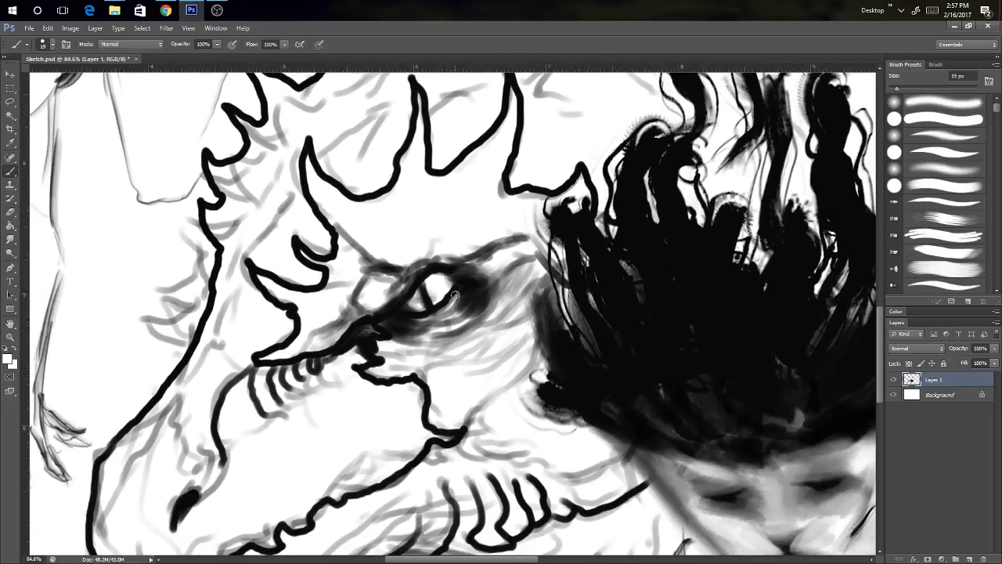
pyautogui.moveTo(397, 329); pyautogui.dragTo(425, 330)
pyautogui.click(396, 331)
pyautogui.click(407, 332)
pyautogui.moveTo(472, 290)
pyautogui.mouseDown()
pyautogui.moveTo(456, 310)
pyautogui.moveTo(474, 299)
pyautogui.moveTo(466, 281)
pyautogui.moveTo(452, 305)
pyautogui.moveTo(464, 315)
pyautogui.moveTo(461, 283)
pyautogui.mouseUp()
pyautogui.moveTo(422, 305); pyautogui.dragTo(439, 294)
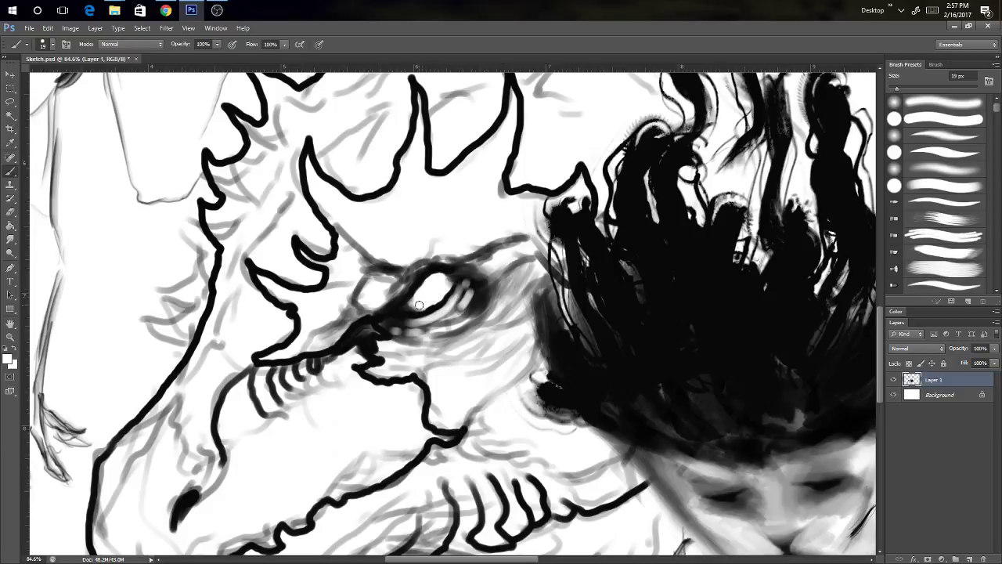
# Step: Repaint the dragon's eyeball with black and white shading and add a slit pupil using a 14 px black brush
pyautogui.press('x')
pyautogui.keyDown('alt'); pyautogui.rightClick(414, 306); pyautogui.keyUp('alt')
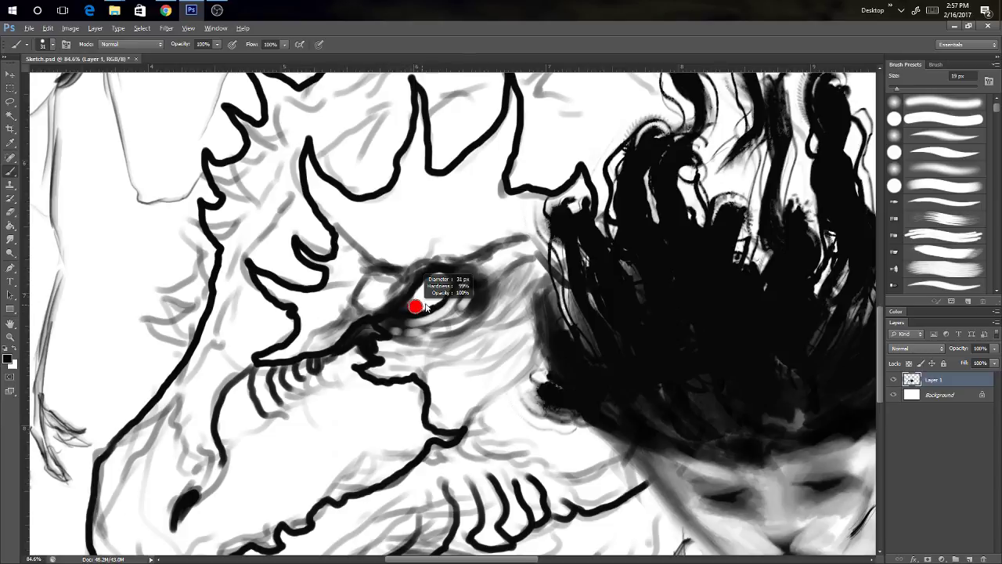
pyautogui.moveTo(410, 305); pyautogui.dragTo(423, 299)
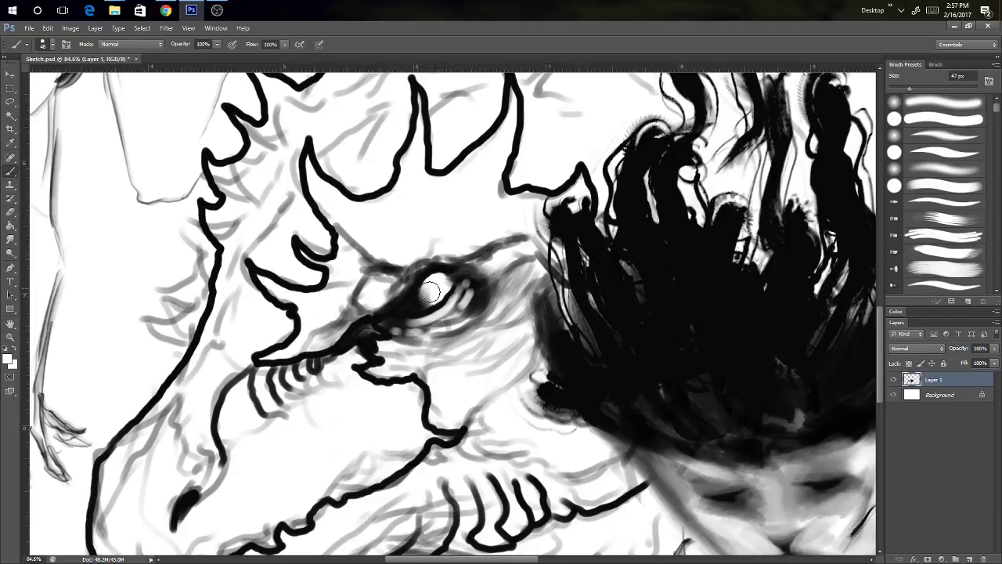
pyautogui.moveTo(429, 292); pyautogui.dragTo(424, 287)
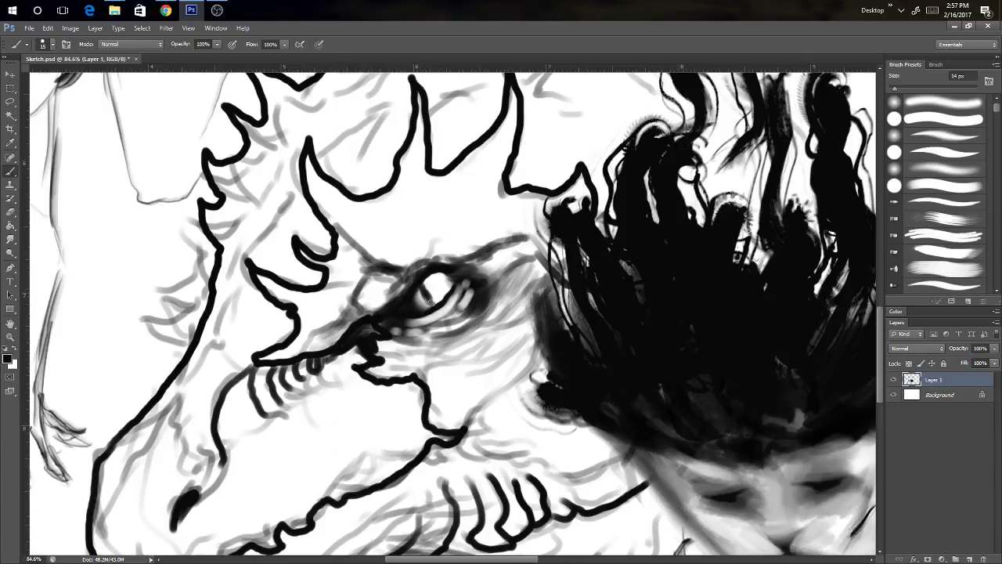
# Step: Outline two rounded scales along the brow above the dragon's eye in black
pyautogui.moveTo(455, 322)
pyautogui.mouseDown()
pyautogui.moveTo(415, 319)
pyautogui.moveTo(467, 310)
pyautogui.mouseUp()
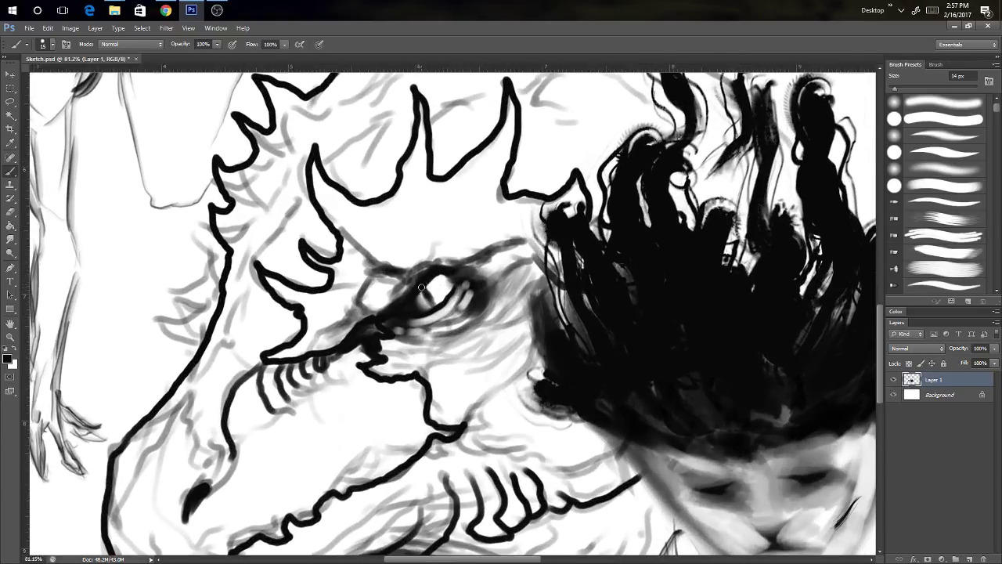
pyautogui.moveTo(429, 271)
pyautogui.mouseDown()
pyautogui.moveTo(426, 229)
pyautogui.moveTo(383, 271)
pyautogui.mouseUp()
pyautogui.moveTo(413, 227); pyautogui.dragTo(509, 242)
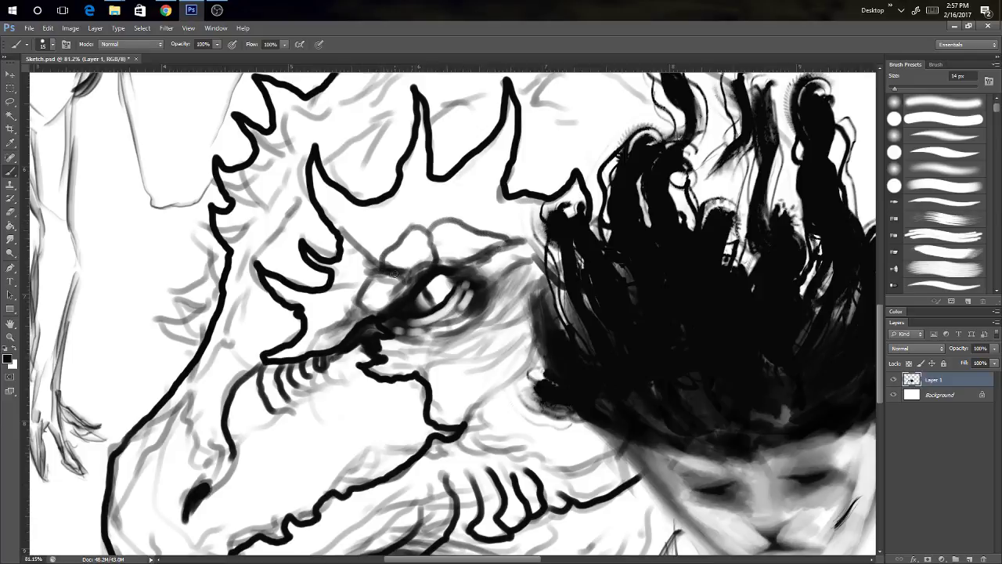
# Step: Darken the wrinkles beneath the dragon's eye, reinforce the eyelids and outline the scales in front of the eye
pyautogui.moveTo(354, 305)
pyautogui.mouseDown()
pyautogui.moveTo(338, 345)
pyautogui.moveTo(372, 350)
pyautogui.mouseUp()
pyautogui.moveTo(385, 350)
pyautogui.mouseDown()
pyautogui.moveTo(441, 342)
pyautogui.moveTo(423, 332)
pyautogui.moveTo(398, 344)
pyautogui.moveTo(438, 342)
pyautogui.moveTo(479, 320)
pyautogui.moveTo(460, 338)
pyautogui.moveTo(397, 358)
pyautogui.mouseUp()
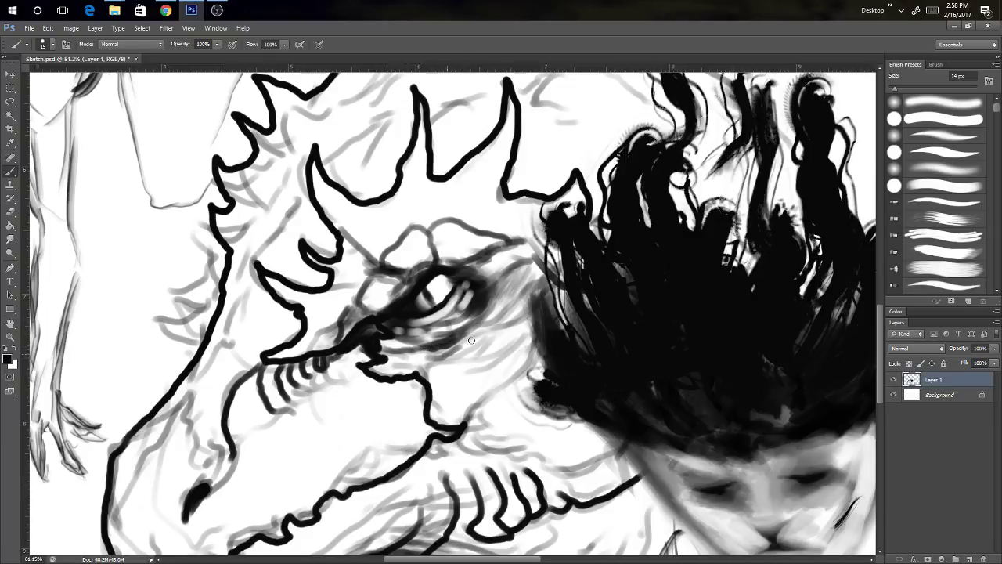
pyautogui.moveTo(498, 321); pyautogui.dragTo(454, 336)
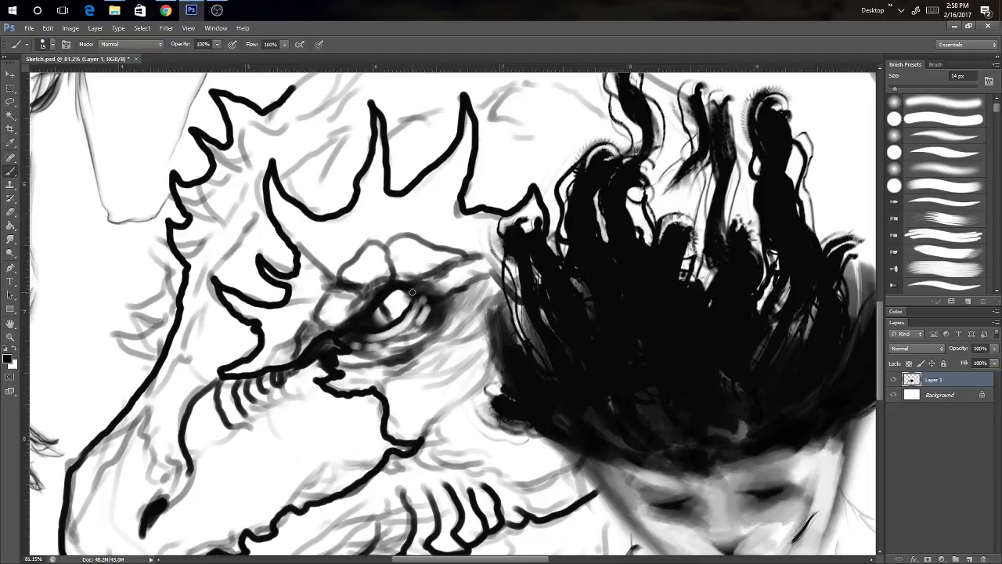
pyautogui.moveTo(412, 291)
pyautogui.mouseDown()
pyautogui.moveTo(429, 282)
pyautogui.moveTo(398, 318)
pyautogui.mouseUp()
pyautogui.moveTo(403, 282)
pyautogui.mouseDown()
pyautogui.moveTo(365, 317)
pyautogui.moveTo(358, 284)
pyautogui.moveTo(365, 308)
pyautogui.moveTo(340, 288)
pyautogui.moveTo(328, 295)
pyautogui.moveTo(317, 310)
pyautogui.moveTo(330, 331)
pyautogui.moveTo(308, 320)
pyautogui.moveTo(279, 365)
pyautogui.mouseUp()
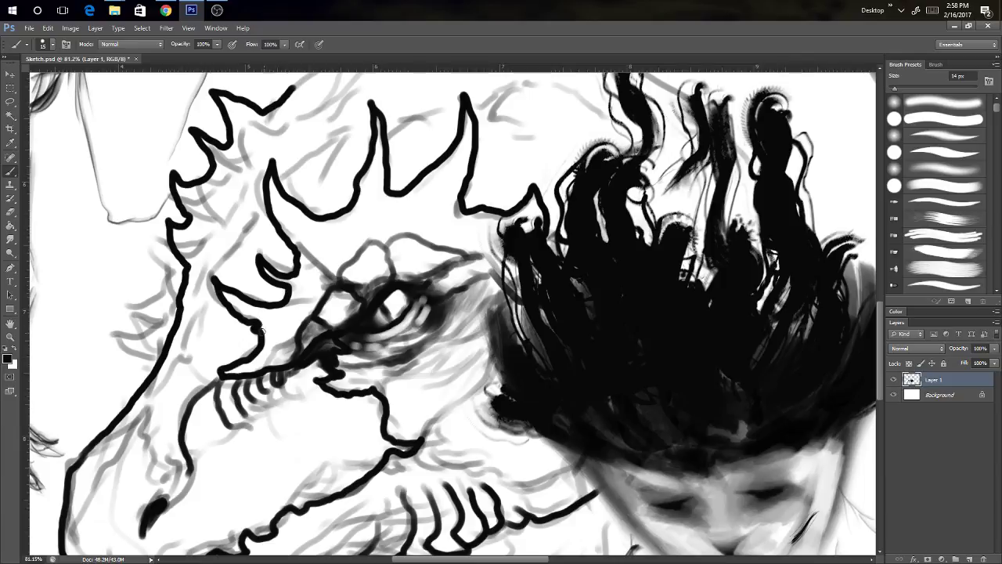
# Step: Draw additional scale outlines between the dragon's eye and the spikes in front of it
pyautogui.moveTo(261, 332)
pyautogui.mouseDown()
pyautogui.moveTo(298, 336)
pyautogui.moveTo(281, 326)
pyautogui.moveTo(254, 334)
pyautogui.mouseUp()
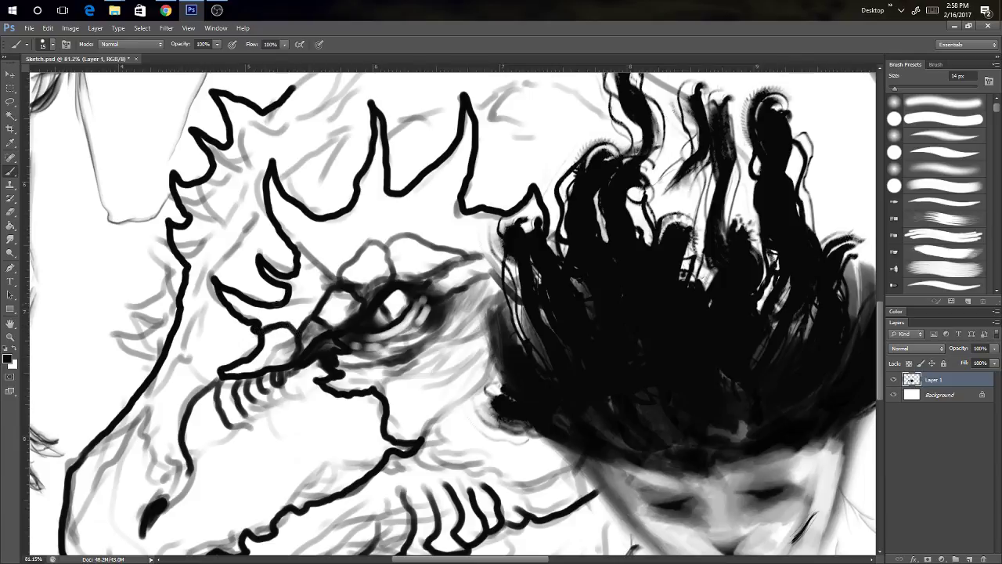
pyautogui.moveTo(283, 304)
pyautogui.mouseDown()
pyautogui.moveTo(310, 313)
pyautogui.moveTo(286, 309)
pyautogui.mouseUp()
pyautogui.moveTo(295, 273)
pyautogui.mouseDown()
pyautogui.moveTo(329, 287)
pyautogui.moveTo(344, 265)
pyautogui.moveTo(350, 273)
pyautogui.moveTo(304, 252)
pyautogui.mouseUp()
pyautogui.moveTo(402, 290); pyautogui.dragTo(304, 321)
# Step: Shade the dragon's cheek between the eye and the hair dark with a 79 px black brush
pyautogui.moveTo(475, 423); pyautogui.dragTo(500, 380)
pyautogui.moveTo(547, 429); pyautogui.dragTo(568, 421)
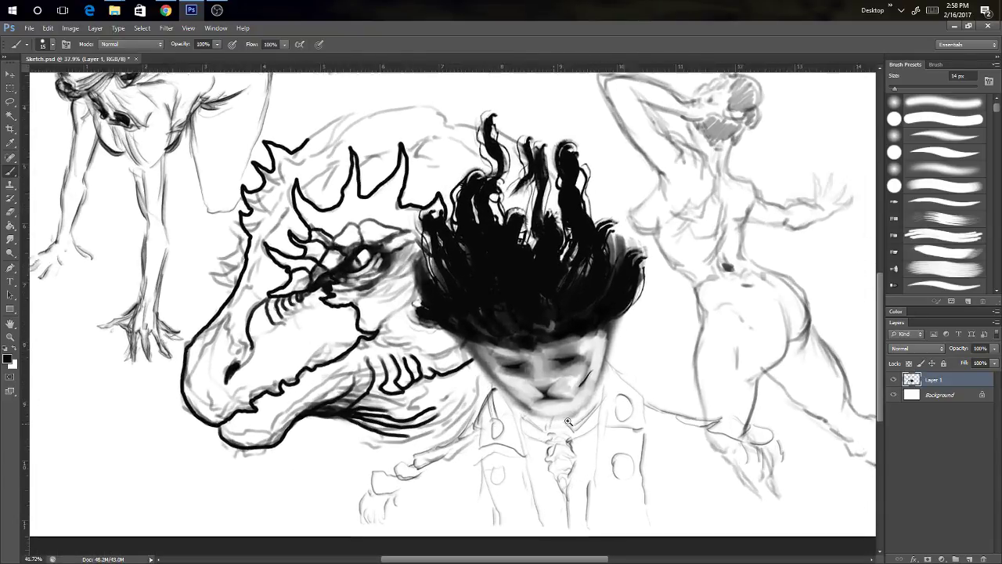
pyautogui.scroll(1, 568, 421)
pyautogui.scroll(2, 363, 268)
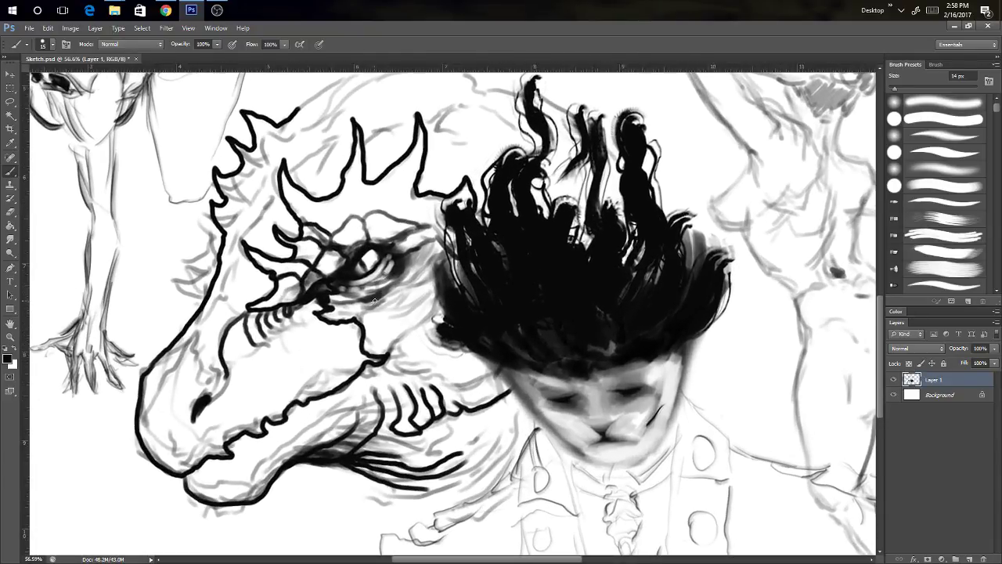
pyautogui.moveTo(375, 300)
pyautogui.mouseDown()
pyautogui.moveTo(390, 300)
pyautogui.moveTo(335, 303)
pyautogui.moveTo(392, 301)
pyautogui.moveTo(423, 266)
pyautogui.moveTo(395, 308)
pyautogui.moveTo(419, 309)
pyautogui.moveTo(381, 337)
pyautogui.moveTo(392, 348)
pyautogui.moveTo(430, 321)
pyautogui.moveTo(415, 348)
pyautogui.mouseUp()
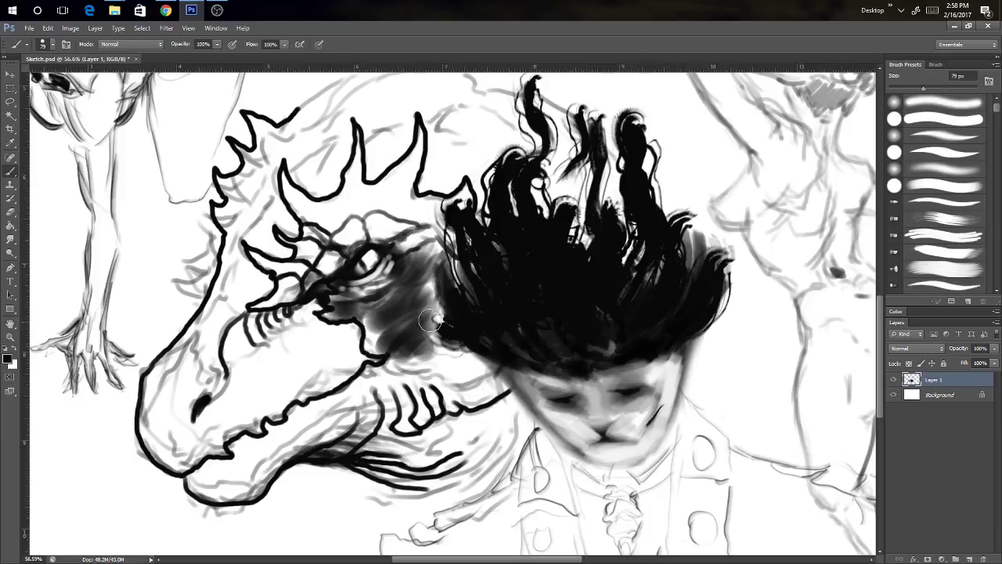
# Step: Brush lighter streaks into the shaded cheek below the dragon's eye and reduce the brush size to about 54 px
pyautogui.keyDown('alt'); pyautogui.click(372, 338); pyautogui.keyUp('alt')
pyautogui.moveTo(371, 314)
pyautogui.mouseDown()
pyautogui.moveTo(397, 285)
pyautogui.moveTo(349, 302)
pyautogui.moveTo(410, 319)
pyautogui.moveTo(413, 292)
pyautogui.moveTo(394, 302)
pyautogui.mouseUp()
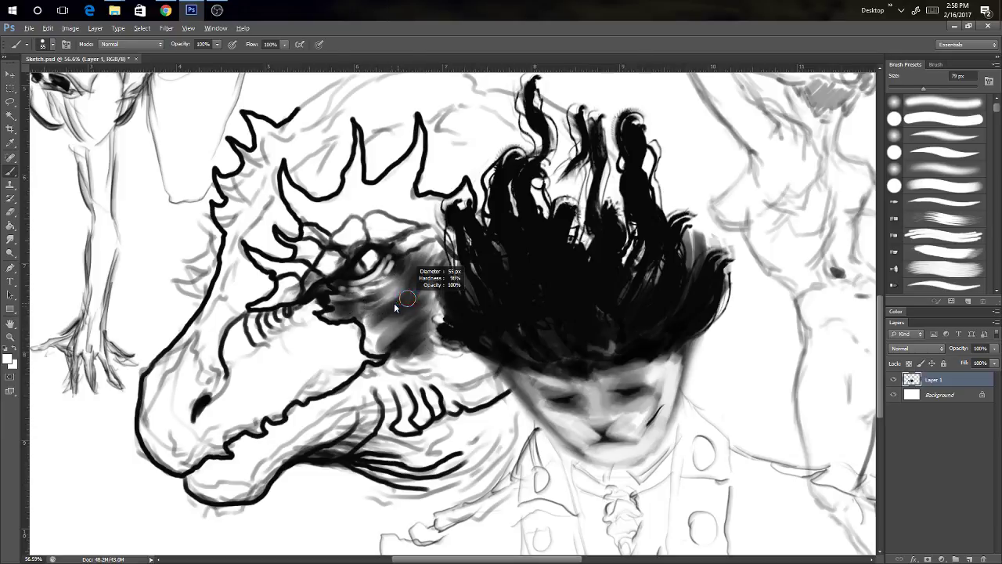
pyautogui.keyDown('alt'); pyautogui.click(399, 302); pyautogui.keyUp('alt')
# Step: Shade the ridges and scales in front of the dragon's eye with sampled black, lowering the brush opacity to 55%
pyautogui.keyDown('alt'); pyautogui.click(323, 298); pyautogui.keyUp('alt')
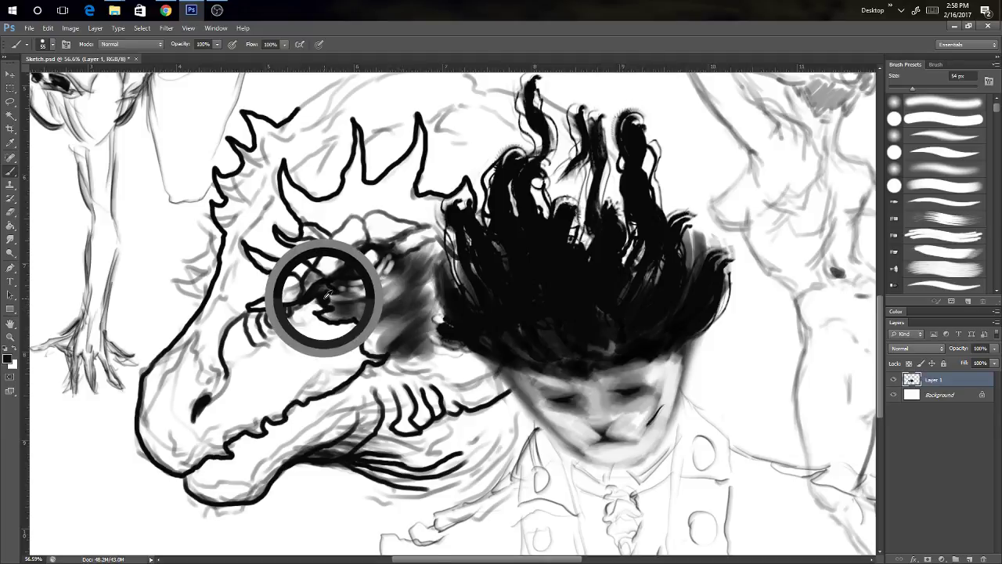
pyautogui.moveTo(307, 303)
pyautogui.mouseDown()
pyautogui.moveTo(277, 326)
pyautogui.moveTo(286, 312)
pyautogui.moveTo(277, 317)
pyautogui.moveTo(297, 311)
pyautogui.moveTo(250, 348)
pyautogui.moveTo(271, 331)
pyautogui.mouseUp()
pyautogui.click(218, 44)
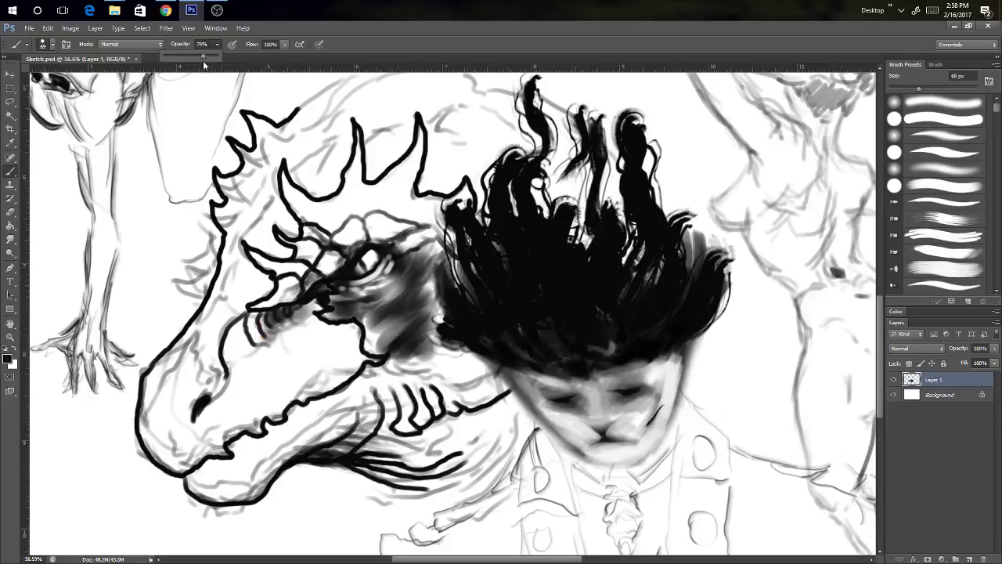
pyautogui.moveTo(262, 326)
pyautogui.mouseDown()
pyautogui.moveTo(238, 338)
pyautogui.moveTo(232, 366)
pyautogui.moveTo(242, 330)
pyautogui.moveTo(260, 335)
pyautogui.moveTo(321, 300)
pyautogui.moveTo(326, 272)
pyautogui.moveTo(299, 271)
pyautogui.moveTo(287, 292)
pyautogui.moveTo(264, 300)
pyautogui.moveTo(297, 287)
pyautogui.moveTo(261, 266)
pyautogui.moveTo(321, 269)
pyautogui.moveTo(338, 247)
pyautogui.moveTo(325, 262)
pyautogui.moveTo(297, 260)
pyautogui.mouseUp()
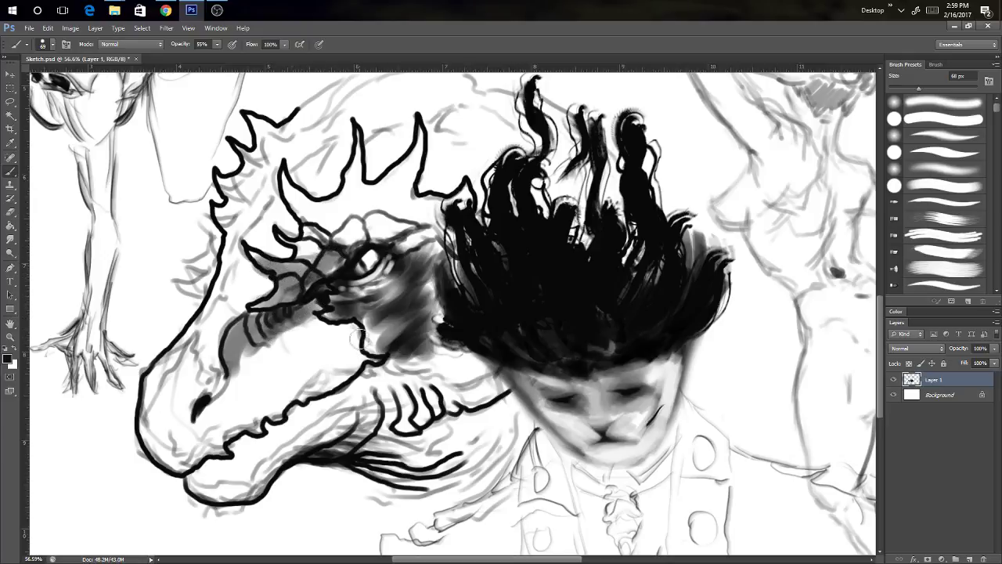
# Step: Fill the dragon's upper jaw with streaky grey shading at 55% opacity, using a 68 px brush
pyautogui.moveTo(278, 339)
pyautogui.mouseDown()
pyautogui.moveTo(321, 327)
pyautogui.moveTo(306, 331)
pyautogui.moveTo(354, 339)
pyautogui.moveTo(353, 357)
pyautogui.moveTo(334, 340)
pyautogui.moveTo(339, 374)
pyautogui.moveTo(316, 345)
pyautogui.moveTo(328, 385)
pyautogui.moveTo(309, 356)
pyautogui.moveTo(305, 392)
pyautogui.moveTo(336, 373)
pyautogui.moveTo(291, 399)
pyautogui.moveTo(295, 363)
pyautogui.moveTo(291, 396)
pyautogui.moveTo(270, 357)
pyautogui.moveTo(272, 412)
pyautogui.moveTo(255, 365)
pyautogui.moveTo(272, 384)
pyautogui.moveTo(254, 377)
pyautogui.moveTo(216, 404)
pyautogui.moveTo(223, 387)
pyautogui.moveTo(216, 436)
pyautogui.moveTo(206, 434)
pyautogui.moveTo(218, 448)
pyautogui.moveTo(225, 409)
pyautogui.moveTo(223, 424)
pyautogui.moveTo(246, 407)
pyautogui.moveTo(246, 388)
pyautogui.moveTo(250, 426)
pyautogui.moveTo(255, 383)
pyautogui.moveTo(224, 361)
pyautogui.mouseUp()
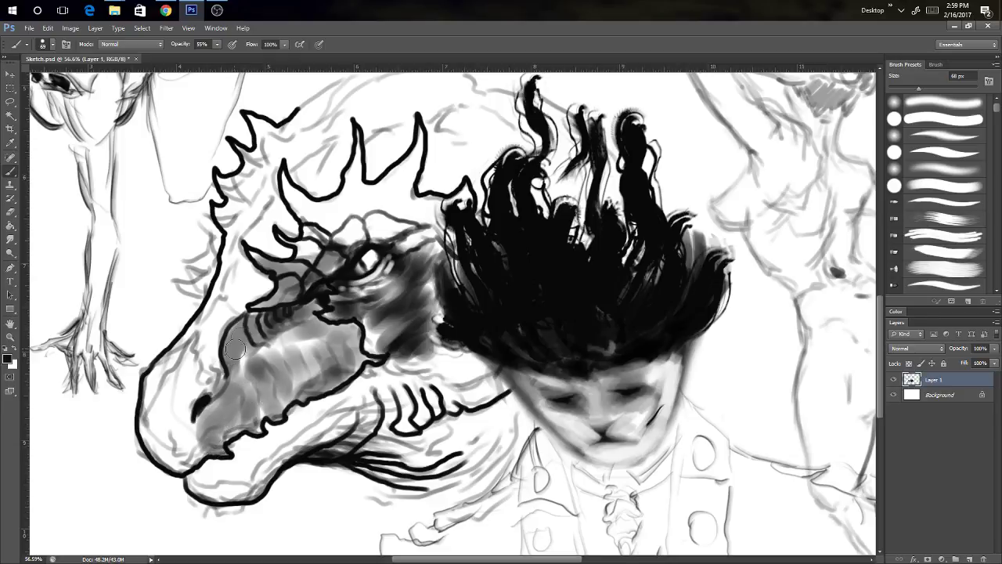
pyautogui.keyDown('alt'); pyautogui.click(280, 338); pyautogui.keyUp('alt')
pyautogui.moveTo(266, 349)
pyautogui.mouseDown()
pyautogui.moveTo(243, 398)
pyautogui.moveTo(243, 358)
pyautogui.moveTo(320, 344)
pyautogui.moveTo(267, 391)
pyautogui.moveTo(273, 363)
pyautogui.mouseUp()
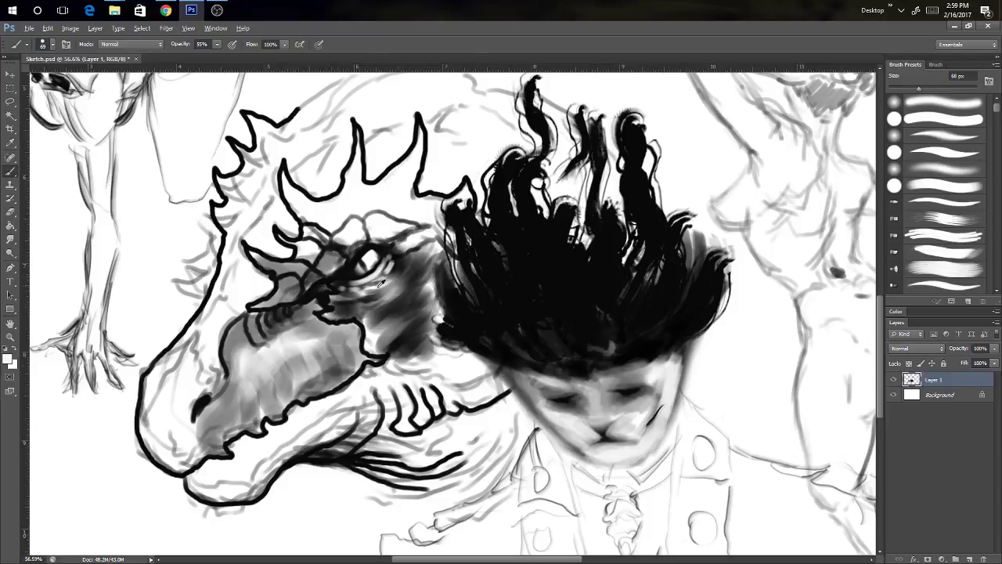
# Step: Paint white highlights in and beneath the dragon's eye at 55% opacity, reducing the brush size to 5 px
pyautogui.press('alt')
pyautogui.moveTo(376, 289); pyautogui.dragTo(361, 288)
pyautogui.scroll(5, 383, 249)
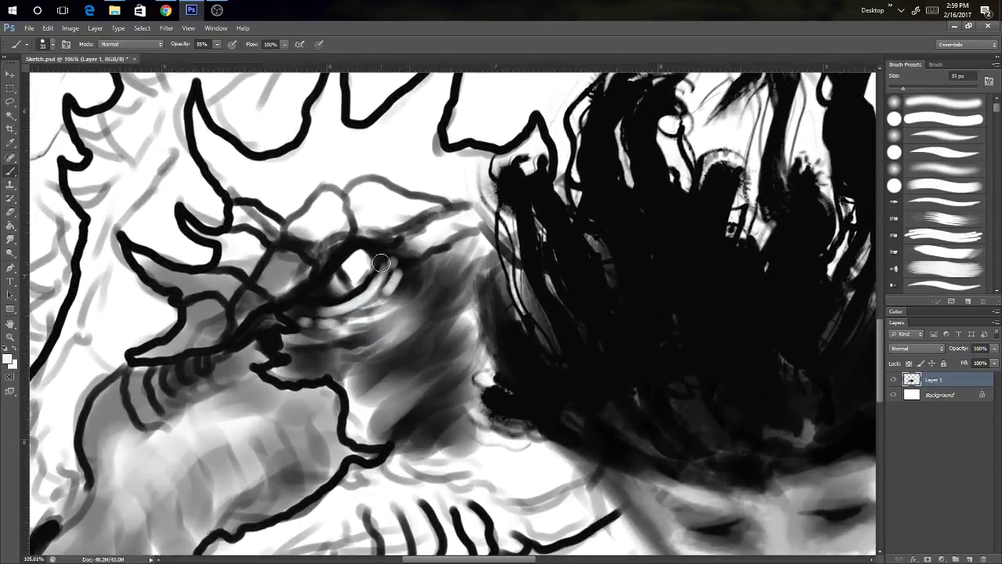
pyautogui.moveTo(381, 267); pyautogui.dragTo(372, 263)
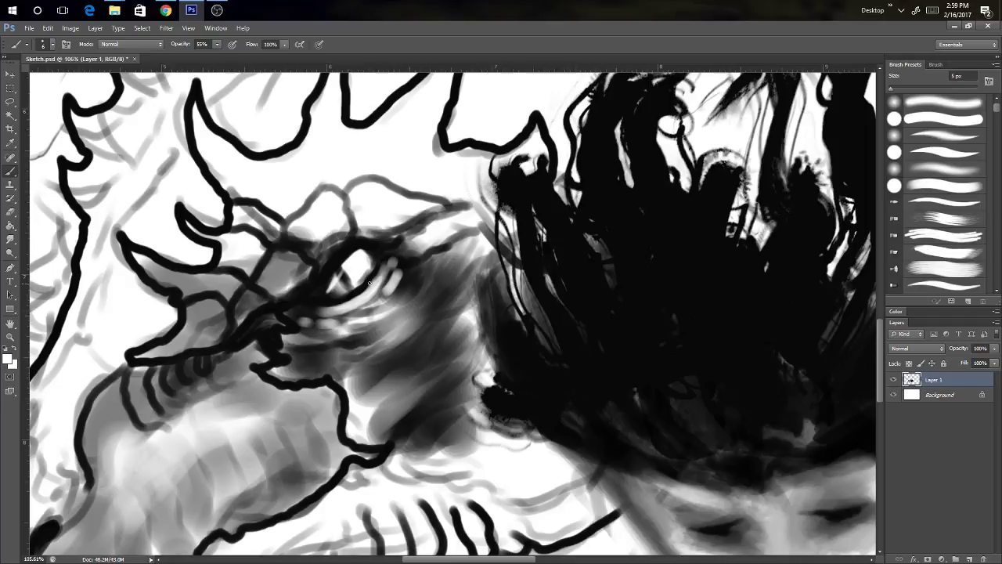
pyautogui.scroll(-3, 370, 282)
pyautogui.scroll(4, 353, 285)
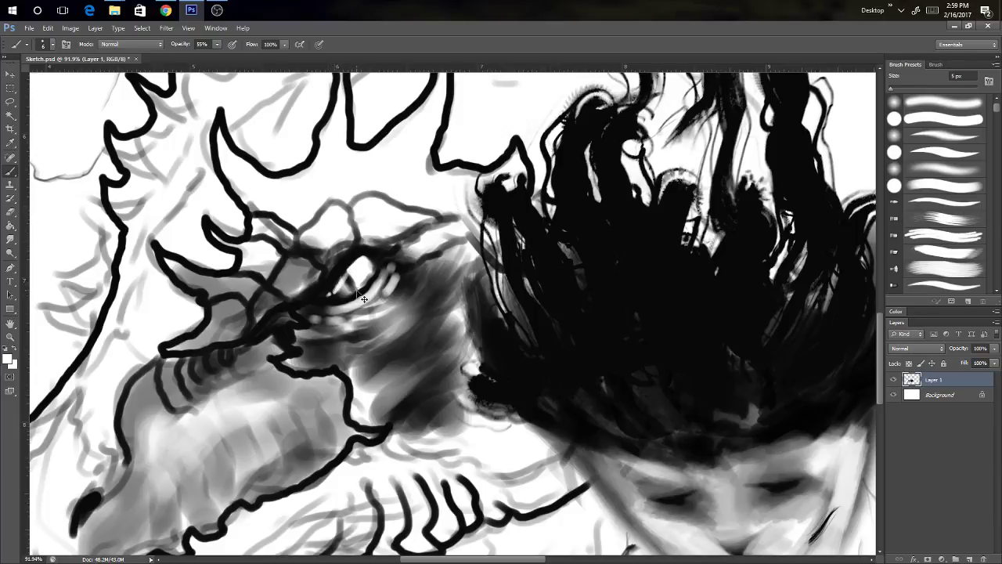
# Step: Raise the brush opacity to 100% and dot small white highlights along the inner corner of the dragon's eye
pyautogui.scroll(-3, 364, 299)
pyautogui.scroll(3, 345, 291)
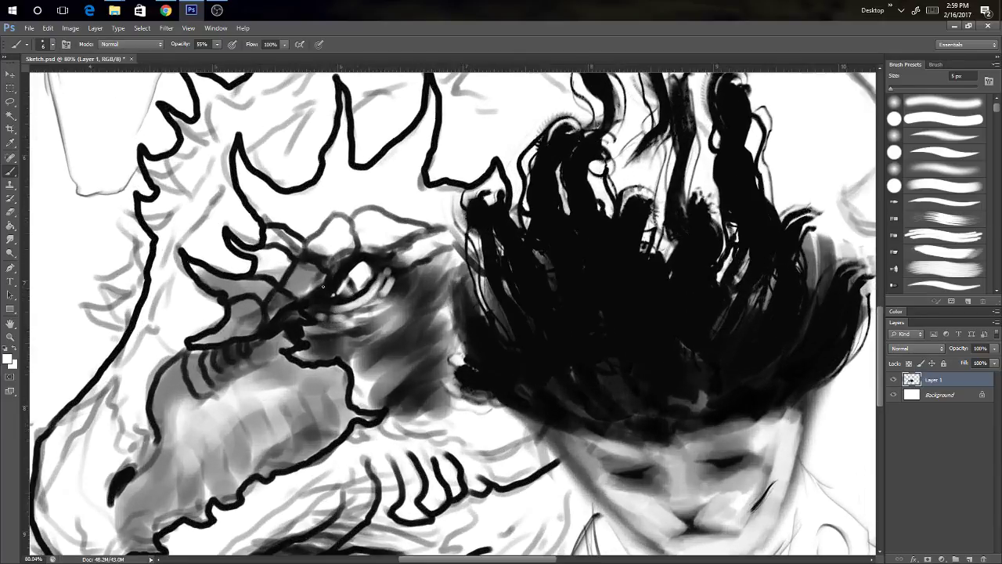
pyautogui.scroll(3, 323, 287)
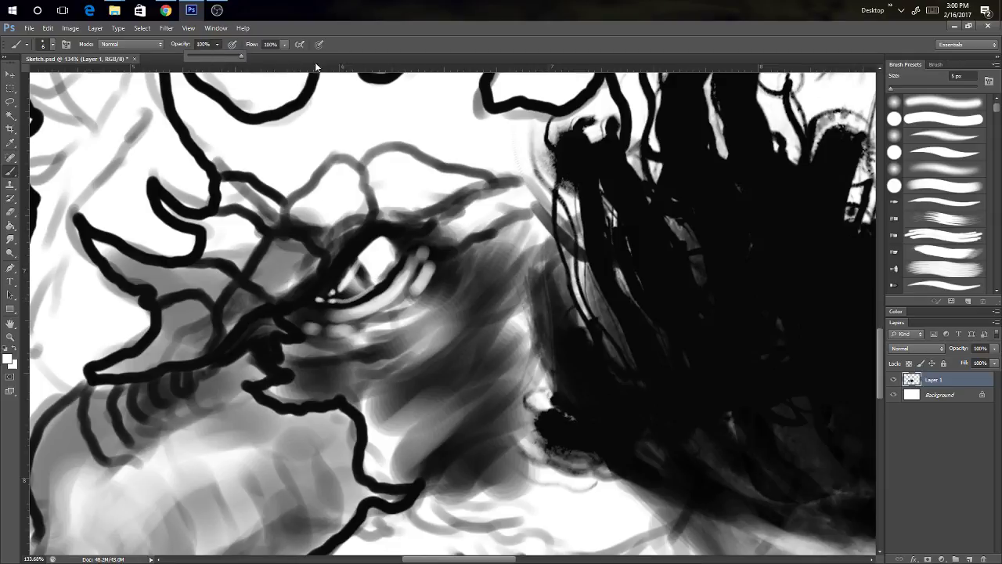
pyautogui.click(335, 160)
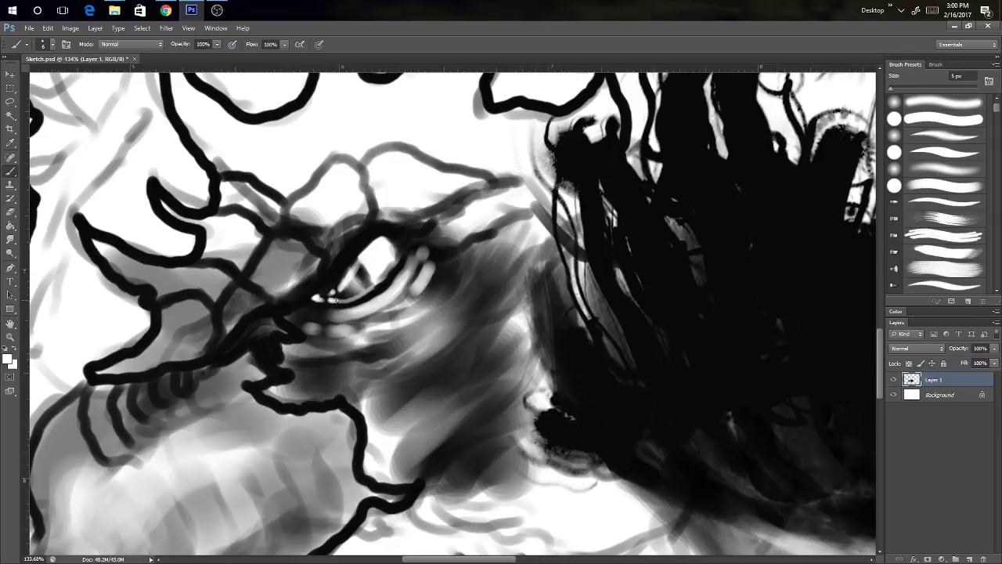
pyautogui.scroll(-5, 393, 309)
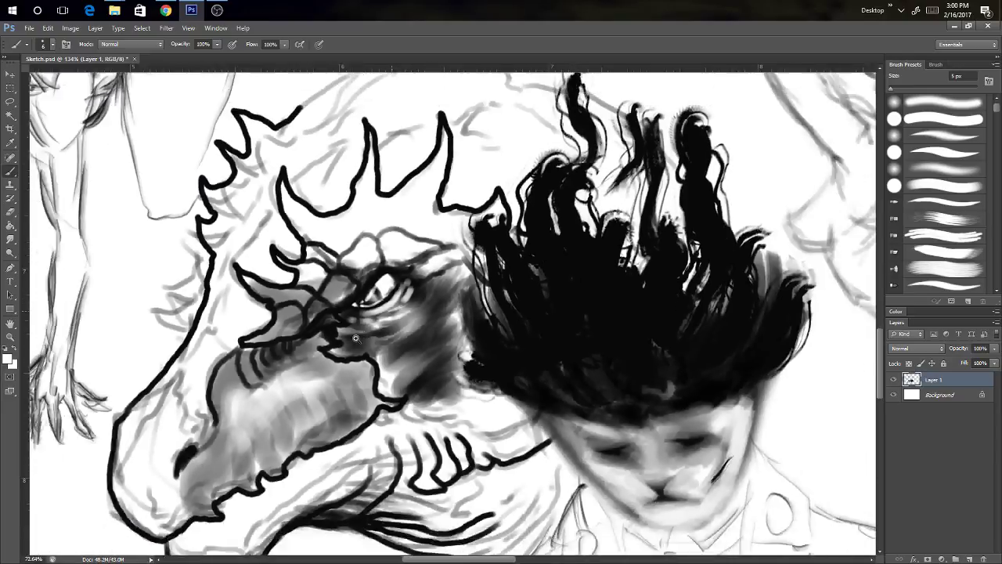
pyautogui.scroll(4, 379, 270)
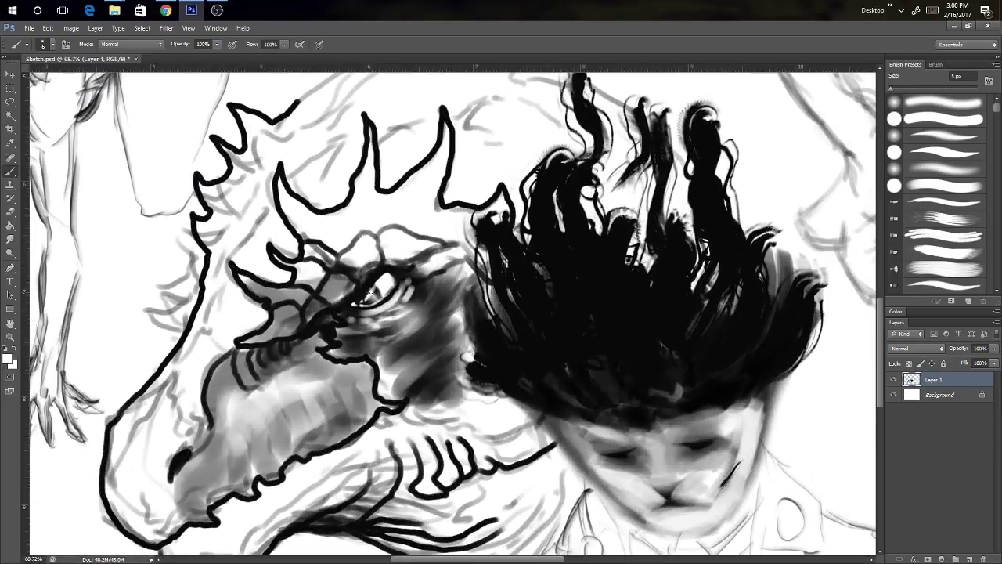
# Step: Shade the brow scales above the dragon's eye in grey and black, working from a 45 px down to a 29 px brush
pyautogui.moveTo(371, 271)
pyautogui.mouseDown()
pyautogui.moveTo(367, 244)
pyautogui.moveTo(356, 286)
pyautogui.moveTo(327, 303)
pyautogui.moveTo(351, 260)
pyautogui.moveTo(392, 238)
pyautogui.moveTo(434, 242)
pyautogui.moveTo(390, 260)
pyautogui.moveTo(419, 252)
pyautogui.moveTo(393, 256)
pyautogui.moveTo(449, 271)
pyautogui.mouseUp()
pyautogui.keyDown('alt'); pyautogui.click(338, 281); pyautogui.keyUp('alt')
pyautogui.keyDown('alt'); pyautogui.click(371, 266); pyautogui.keyUp('alt')
pyautogui.moveTo(427, 323); pyautogui.dragTo(395, 312)
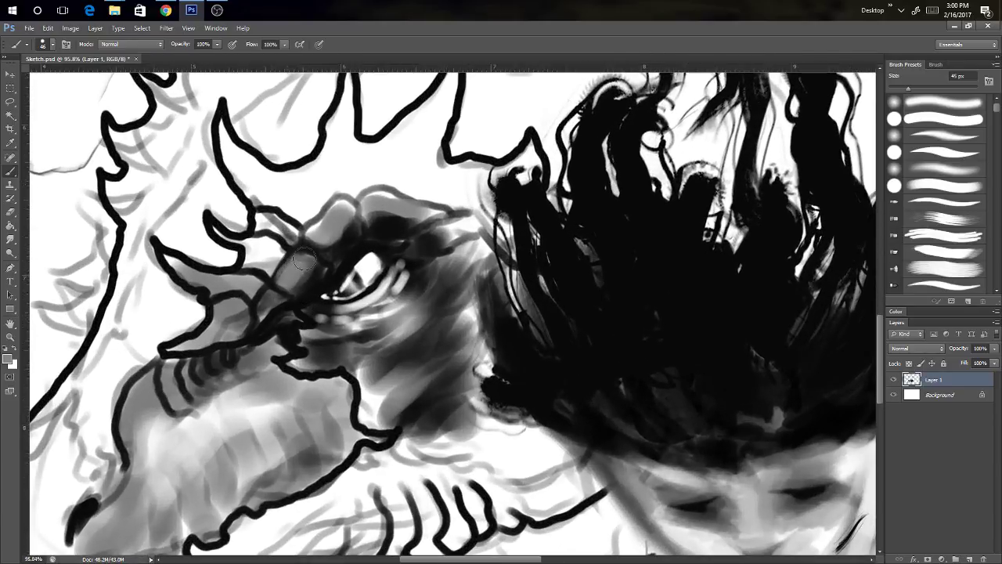
pyautogui.keyDown('alt'); pyautogui.rightClick(274, 304); pyautogui.keyUp('alt')
pyautogui.moveTo(329, 265)
pyautogui.mouseDown()
pyautogui.moveTo(263, 305)
pyautogui.moveTo(258, 329)
pyautogui.moveTo(368, 217)
pyautogui.moveTo(438, 222)
pyautogui.moveTo(400, 242)
pyautogui.mouseUp()
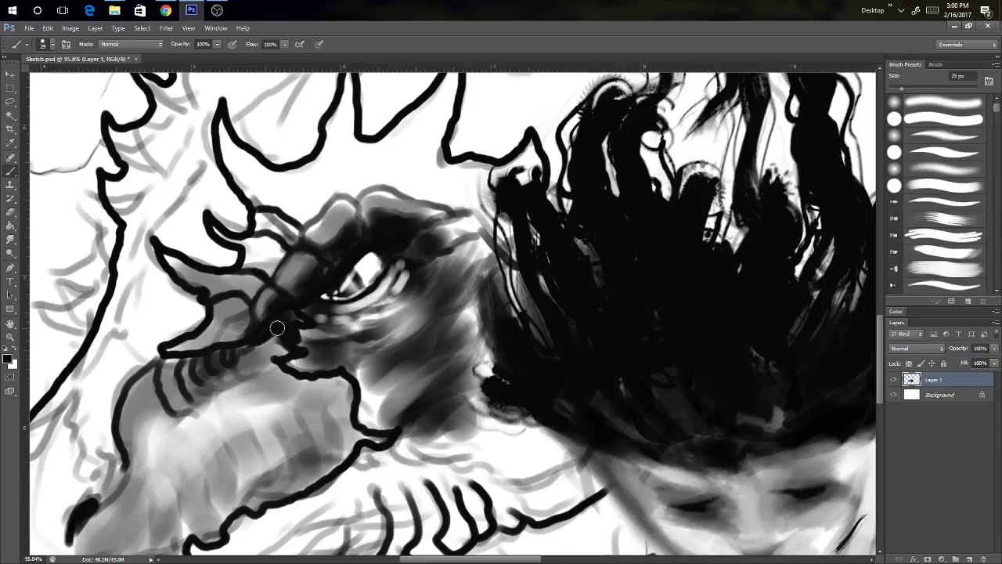
# Step: Darken the crease below the dragon's front scales and the upper edge of the snout ridge with a 29 px black brush
pyautogui.moveTo(280, 346)
pyautogui.mouseDown()
pyautogui.moveTo(251, 363)
pyautogui.moveTo(277, 359)
pyautogui.mouseUp()
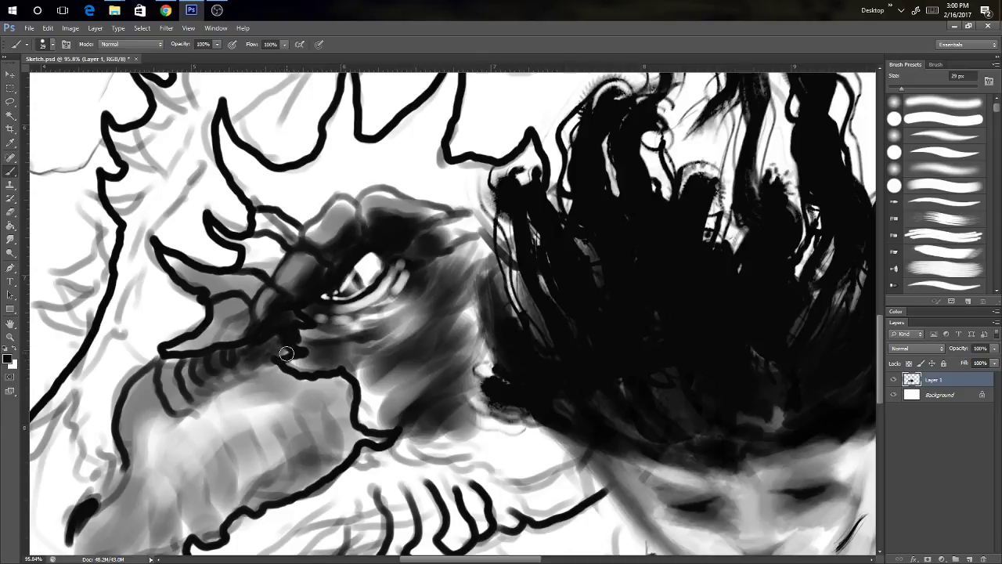
pyautogui.keyDown('alt'); pyautogui.click(298, 352); pyautogui.keyUp('alt')
pyautogui.moveTo(272, 363)
pyautogui.mouseDown()
pyautogui.moveTo(214, 367)
pyautogui.moveTo(261, 342)
pyautogui.moveTo(224, 361)
pyautogui.moveTo(240, 347)
pyautogui.moveTo(220, 349)
pyautogui.moveTo(171, 379)
pyautogui.moveTo(205, 322)
pyautogui.moveTo(217, 349)
pyautogui.moveTo(144, 375)
pyautogui.moveTo(173, 362)
pyautogui.moveTo(139, 388)
pyautogui.moveTo(153, 367)
pyautogui.moveTo(131, 396)
pyautogui.moveTo(117, 461)
pyautogui.mouseUp()
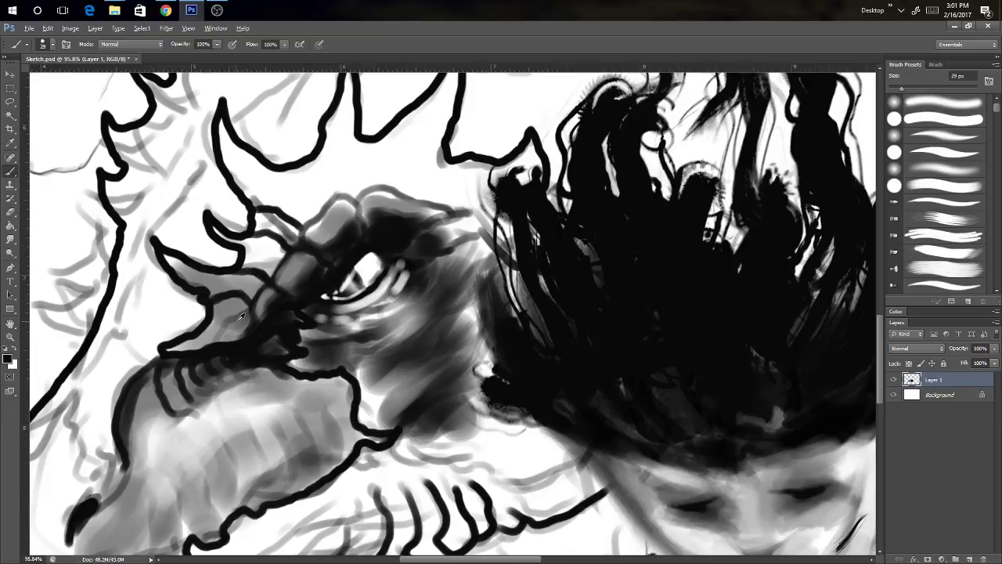
# Step: Shade the scales and spike bases in front of the dragon's eye using sampled greys and dark tones
pyautogui.moveTo(269, 303)
pyautogui.mouseDown()
pyautogui.moveTo(246, 310)
pyautogui.moveTo(222, 343)
pyautogui.moveTo(272, 297)
pyautogui.moveTo(231, 303)
pyautogui.moveTo(205, 340)
pyautogui.moveTo(172, 349)
pyautogui.moveTo(222, 327)
pyautogui.moveTo(185, 352)
pyautogui.moveTo(230, 313)
pyautogui.moveTo(167, 351)
pyautogui.moveTo(235, 289)
pyautogui.mouseUp()
pyautogui.keyDown('alt'); pyautogui.click(294, 266); pyautogui.keyUp('alt')
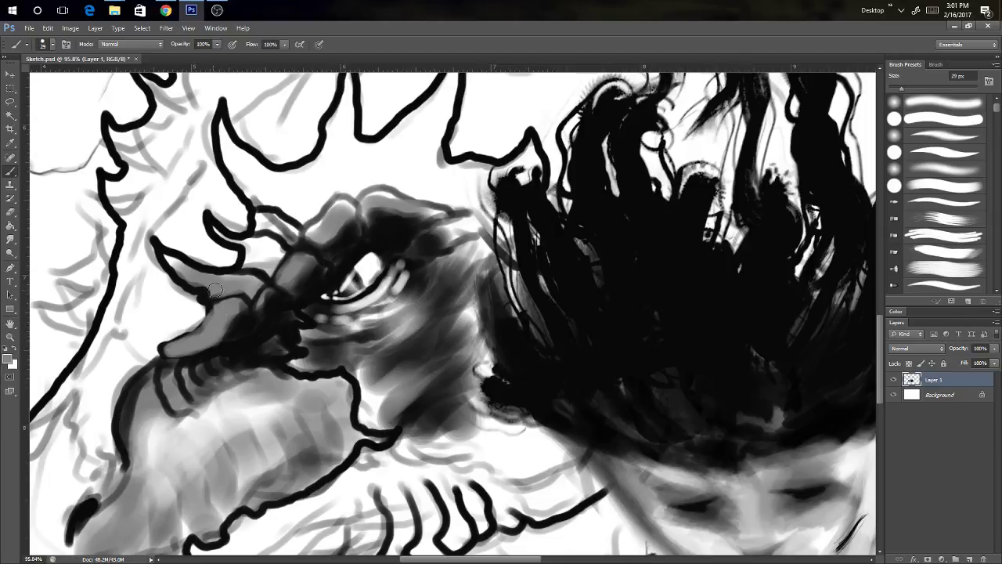
pyautogui.keyDown('alt'); pyautogui.click(242, 320); pyautogui.keyUp('alt')
pyautogui.moveTo(246, 298)
pyautogui.mouseDown()
pyautogui.moveTo(279, 252)
pyautogui.moveTo(264, 275)
pyautogui.moveTo(277, 261)
pyautogui.moveTo(266, 249)
pyautogui.moveTo(256, 285)
pyautogui.moveTo(264, 251)
pyautogui.moveTo(259, 274)
pyautogui.moveTo(294, 265)
pyautogui.moveTo(258, 244)
pyautogui.moveTo(248, 269)
pyautogui.moveTo(260, 243)
pyautogui.moveTo(243, 244)
pyautogui.moveTo(250, 258)
pyautogui.moveTo(226, 289)
pyautogui.moveTo(235, 260)
pyautogui.mouseUp()
pyautogui.keyDown('alt'); pyautogui.click(293, 268); pyautogui.keyUp('alt')
pyautogui.keyDown('alt'); pyautogui.click(265, 275); pyautogui.keyUp('alt')
pyautogui.keyDown('alt'); pyautogui.rightClick(239, 267); pyautogui.keyUp('alt')
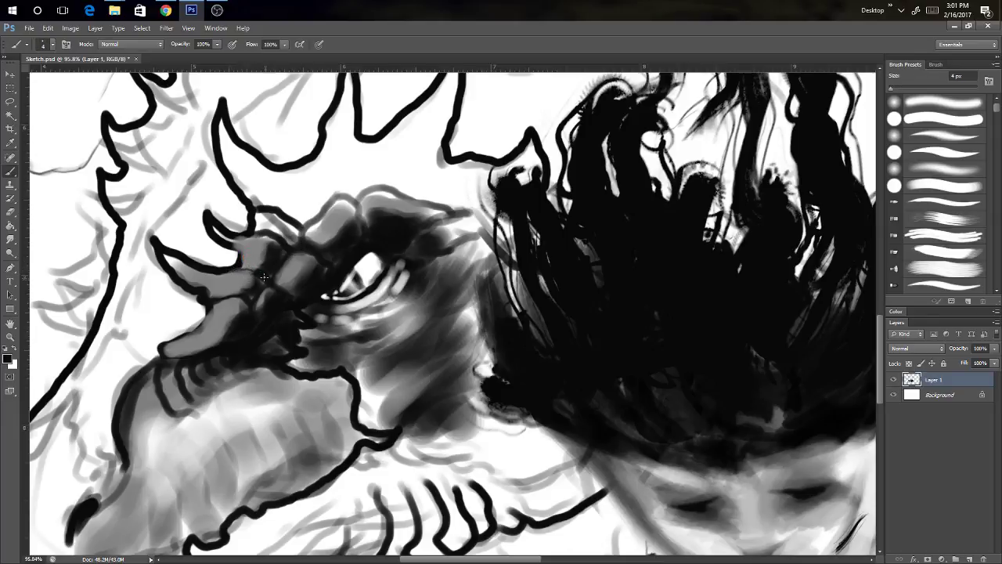
# Step: Refine the scales in front of the dragon's eye and paint small grey scales beside them with a 17 px brush
pyautogui.keyDown('alt'); pyautogui.rightClick(263, 276); pyautogui.keyUp('alt')
pyautogui.moveTo(335, 304)
pyautogui.mouseDown()
pyautogui.moveTo(292, 354)
pyautogui.moveTo(326, 344)
pyautogui.mouseUp()
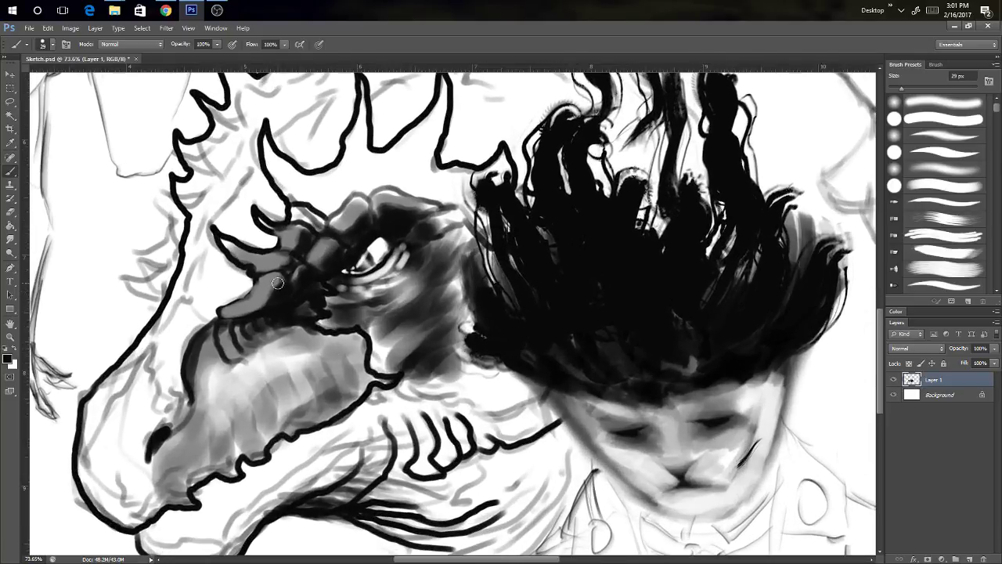
pyautogui.moveTo(276, 287)
pyautogui.mouseDown()
pyautogui.moveTo(266, 299)
pyautogui.moveTo(275, 296)
pyautogui.mouseUp()
pyautogui.moveTo(267, 301)
pyautogui.mouseDown()
pyautogui.moveTo(275, 294)
pyautogui.moveTo(261, 306)
pyautogui.mouseUp()
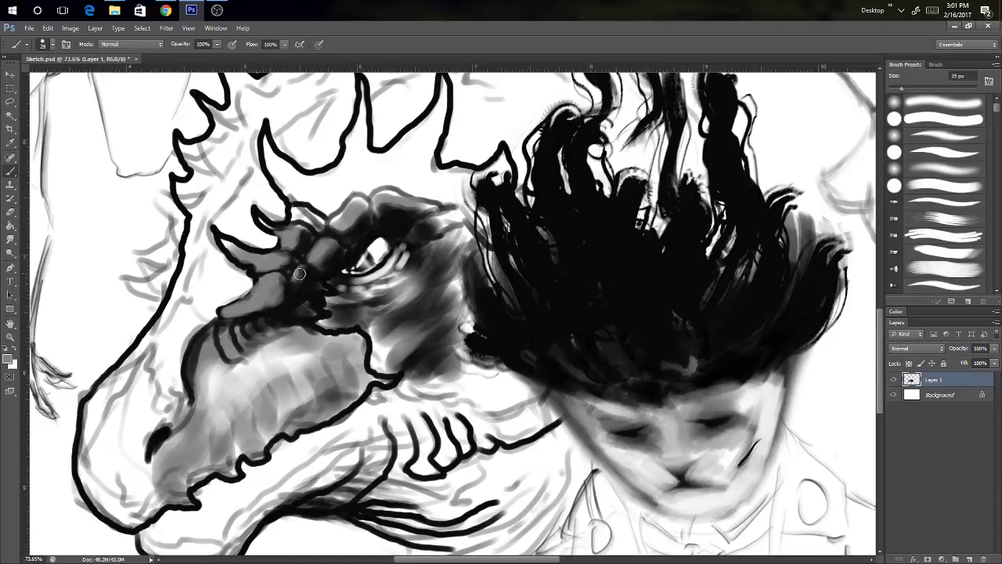
pyautogui.moveTo(277, 309)
pyautogui.mouseDown()
pyautogui.moveTo(280, 300)
pyautogui.moveTo(302, 303)
pyautogui.mouseUp()
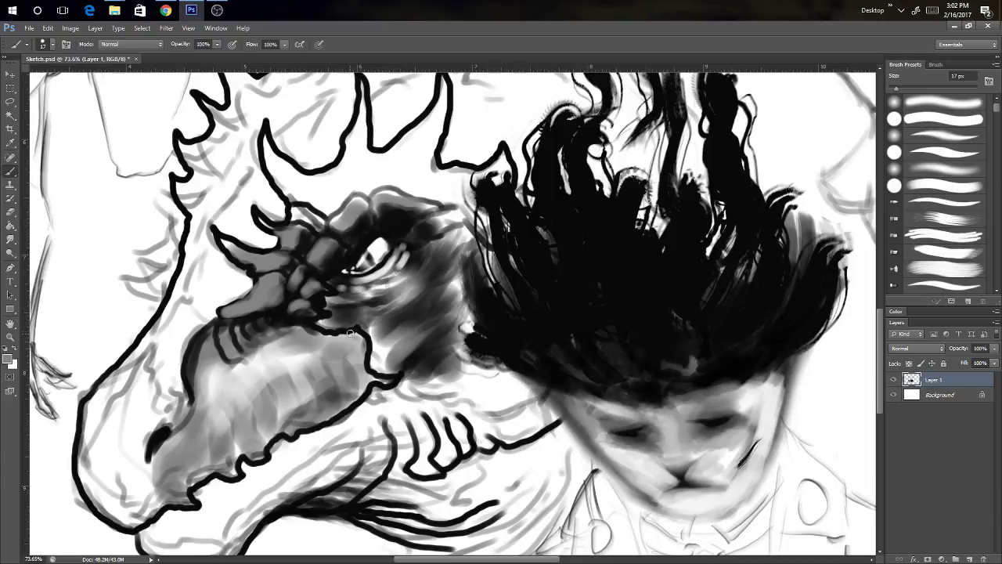
# Step: Repaint the dragon's upper jaw in smoother, darker greys with a 61 px brush, blending the tones toward the snout
pyautogui.keyDown('alt'); pyautogui.click(302, 371); pyautogui.keyUp('alt')
pyautogui.keyDown('alt'); pyautogui.click(328, 389); pyautogui.keyUp('alt')
pyautogui.moveTo(328, 389)
pyautogui.mouseDown()
pyautogui.moveTo(351, 374)
pyautogui.moveTo(346, 348)
pyautogui.moveTo(314, 368)
pyautogui.moveTo(332, 352)
pyautogui.moveTo(285, 345)
pyautogui.moveTo(295, 337)
pyautogui.moveTo(250, 369)
pyautogui.moveTo(312, 360)
pyautogui.moveTo(317, 381)
pyautogui.moveTo(297, 403)
pyautogui.moveTo(322, 347)
pyautogui.moveTo(355, 345)
pyautogui.moveTo(312, 340)
pyautogui.moveTo(344, 353)
pyautogui.moveTo(350, 393)
pyautogui.moveTo(318, 411)
pyautogui.moveTo(344, 392)
pyautogui.moveTo(317, 395)
pyautogui.moveTo(306, 348)
pyautogui.mouseUp()
pyautogui.keyDown('alt'); pyautogui.click(270, 387); pyautogui.keyUp('alt')
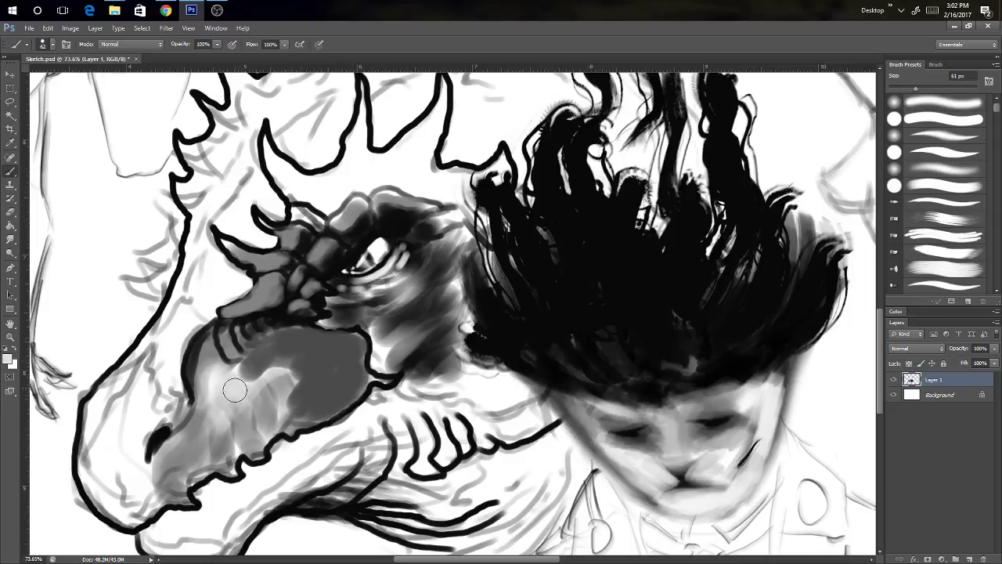
pyautogui.moveTo(234, 390)
pyautogui.mouseDown()
pyautogui.moveTo(263, 371)
pyautogui.moveTo(237, 378)
pyautogui.moveTo(288, 374)
pyautogui.moveTo(280, 396)
pyautogui.moveTo(292, 417)
pyautogui.moveTo(293, 387)
pyautogui.moveTo(297, 414)
pyautogui.moveTo(305, 412)
pyautogui.moveTo(292, 378)
pyautogui.moveTo(306, 416)
pyautogui.moveTo(319, 405)
pyautogui.moveTo(283, 361)
pyautogui.moveTo(258, 368)
pyautogui.moveTo(260, 356)
pyautogui.moveTo(228, 374)
pyautogui.moveTo(269, 354)
pyautogui.moveTo(247, 357)
pyautogui.moveTo(261, 354)
pyautogui.moveTo(327, 356)
pyautogui.moveTo(313, 366)
pyautogui.moveTo(322, 407)
pyautogui.moveTo(282, 356)
pyautogui.moveTo(295, 362)
pyautogui.moveTo(302, 399)
pyautogui.moveTo(290, 360)
pyautogui.moveTo(309, 351)
pyautogui.moveTo(258, 349)
pyautogui.moveTo(227, 371)
pyautogui.moveTo(249, 354)
pyautogui.moveTo(220, 364)
pyautogui.moveTo(211, 389)
pyautogui.moveTo(213, 373)
pyautogui.moveTo(236, 380)
pyautogui.moveTo(236, 370)
pyautogui.moveTo(198, 363)
pyautogui.moveTo(205, 349)
pyautogui.moveTo(200, 378)
pyautogui.moveTo(213, 380)
pyautogui.moveTo(211, 398)
pyautogui.moveTo(214, 386)
pyautogui.moveTo(256, 368)
pyautogui.moveTo(273, 372)
pyautogui.moveTo(240, 380)
pyautogui.moveTo(281, 376)
pyautogui.moveTo(235, 387)
pyautogui.moveTo(263, 379)
pyautogui.moveTo(291, 392)
pyautogui.moveTo(285, 406)
pyautogui.moveTo(256, 387)
pyautogui.moveTo(280, 385)
pyautogui.moveTo(271, 361)
pyautogui.moveTo(227, 345)
pyautogui.moveTo(235, 359)
pyautogui.moveTo(302, 342)
pyautogui.mouseUp()
pyautogui.keyDown('alt'); pyautogui.rightClick(345, 353); pyautogui.keyUp('alt')
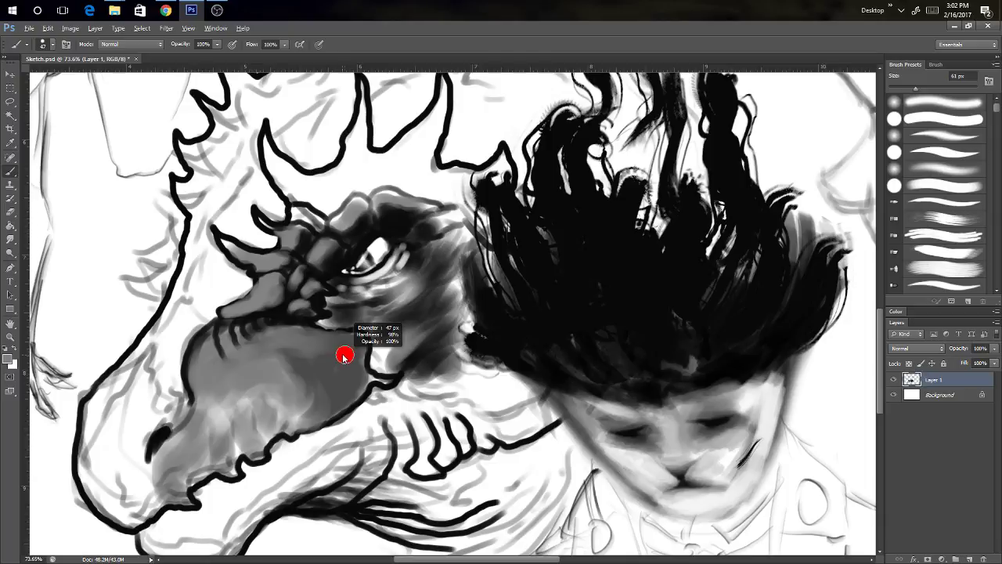
pyautogui.keyDown('alt'); pyautogui.rightClick(321, 345); pyautogui.keyUp('alt')
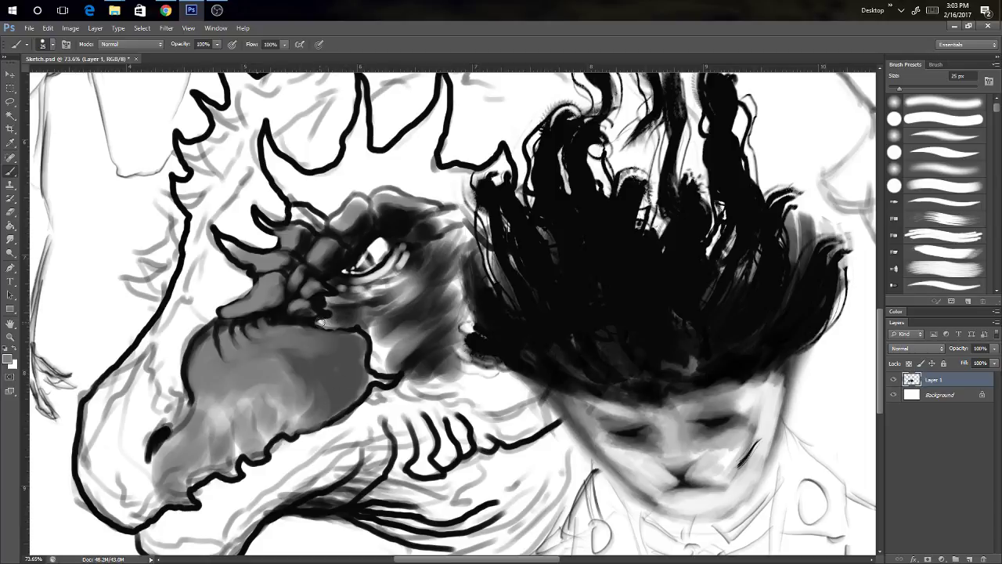
# Step: Darken the area between the dragon's eye and upper jaw and the corner of the mouth with sampled black
pyautogui.keyDown('alt'); pyautogui.click(313, 317); pyautogui.keyUp('alt')
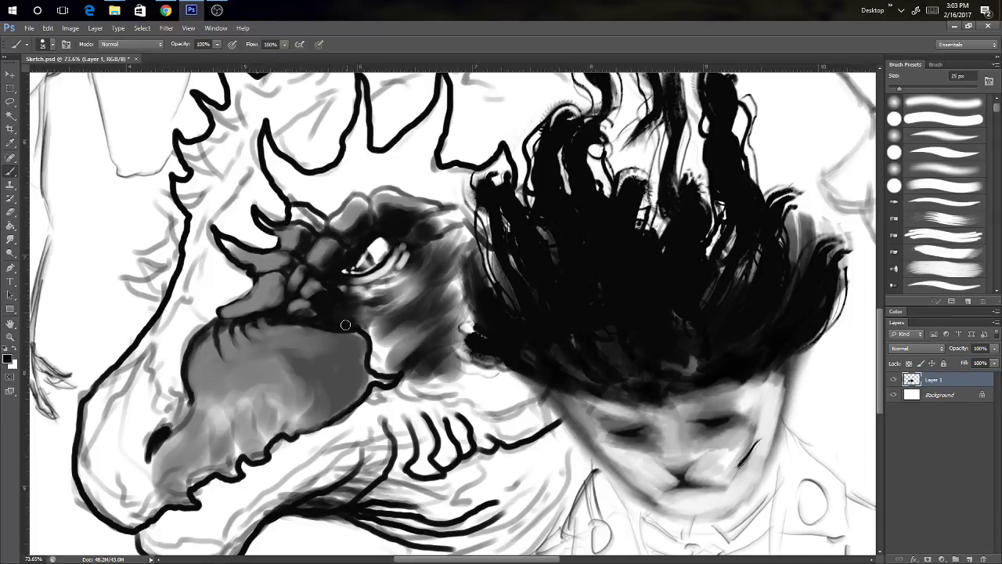
pyautogui.keyDown('alt'); pyautogui.rightClick(391, 360); pyautogui.keyUp('alt')
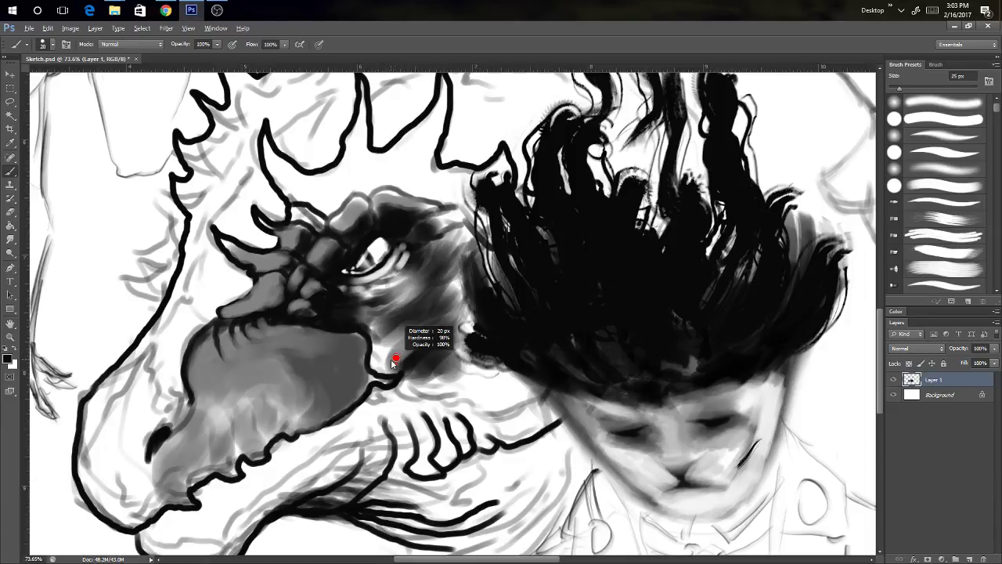
pyautogui.moveTo(422, 372); pyautogui.dragTo(418, 368)
# Step: Add a new layer and draw thin, jagged 6 px black lines across the dragon's snout, upper jaw and lower jaw
pyautogui.scroll(-5, 418, 368)
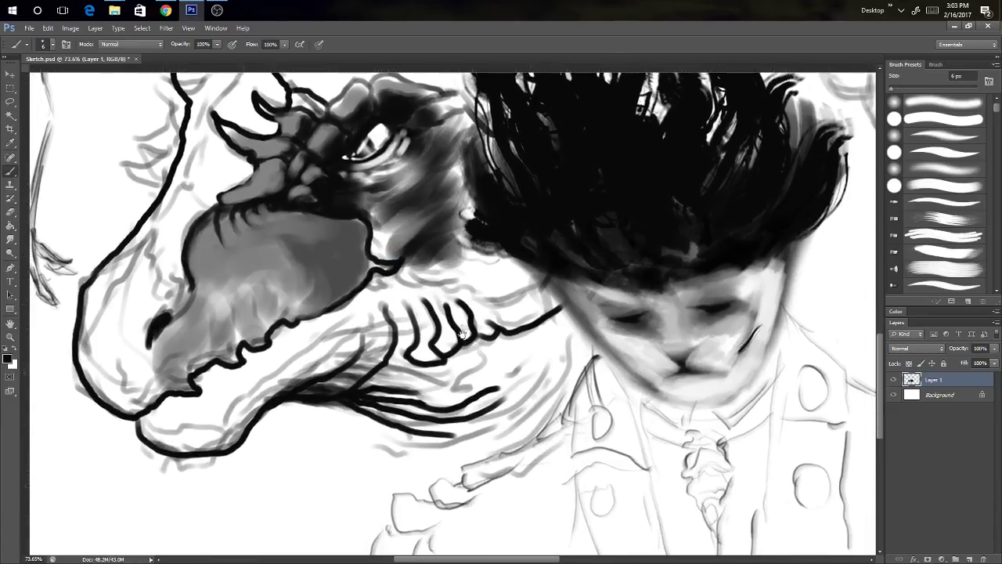
pyautogui.scroll(3, 419, 353)
pyautogui.scroll(2, 420, 349)
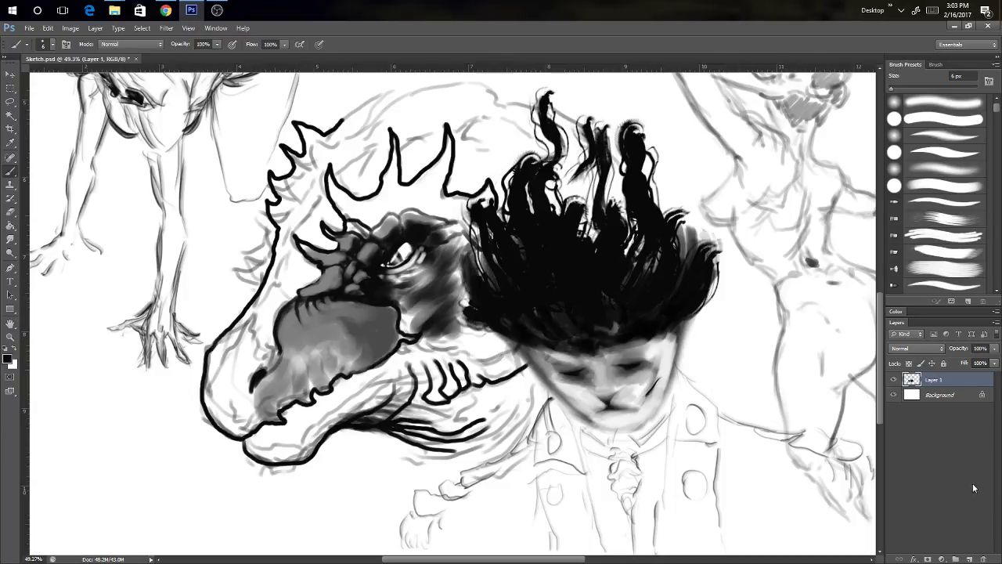
pyautogui.click(969, 558)
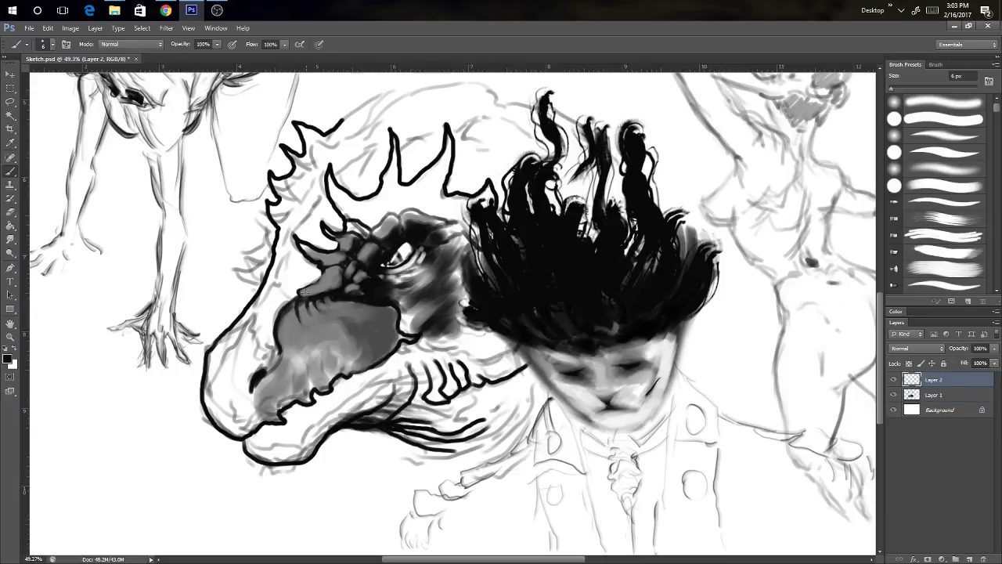
pyautogui.moveTo(295, 298)
pyautogui.mouseDown()
pyautogui.moveTo(240, 322)
pyautogui.moveTo(244, 352)
pyautogui.moveTo(263, 341)
pyautogui.mouseUp()
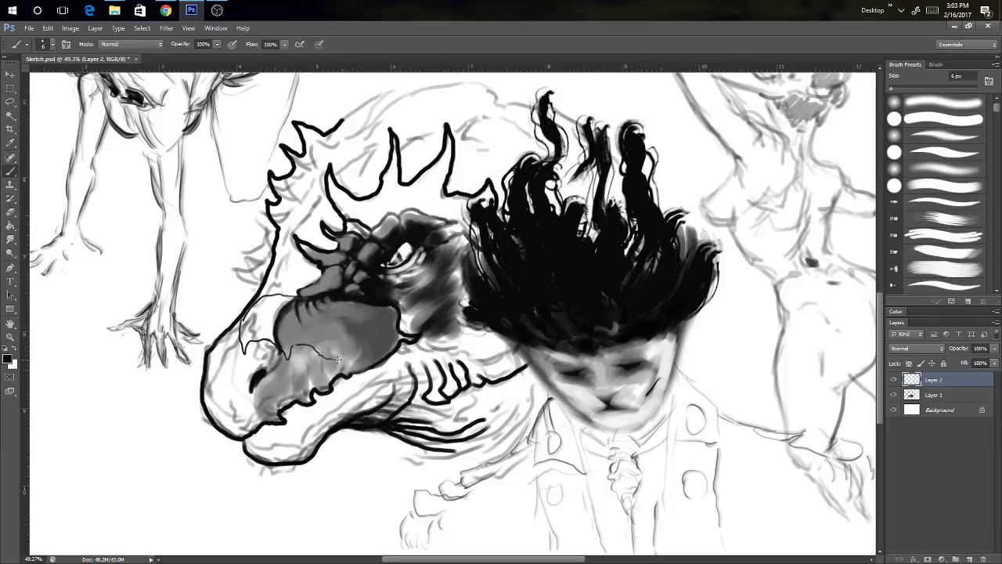
pyautogui.moveTo(343, 358); pyautogui.dragTo(360, 355)
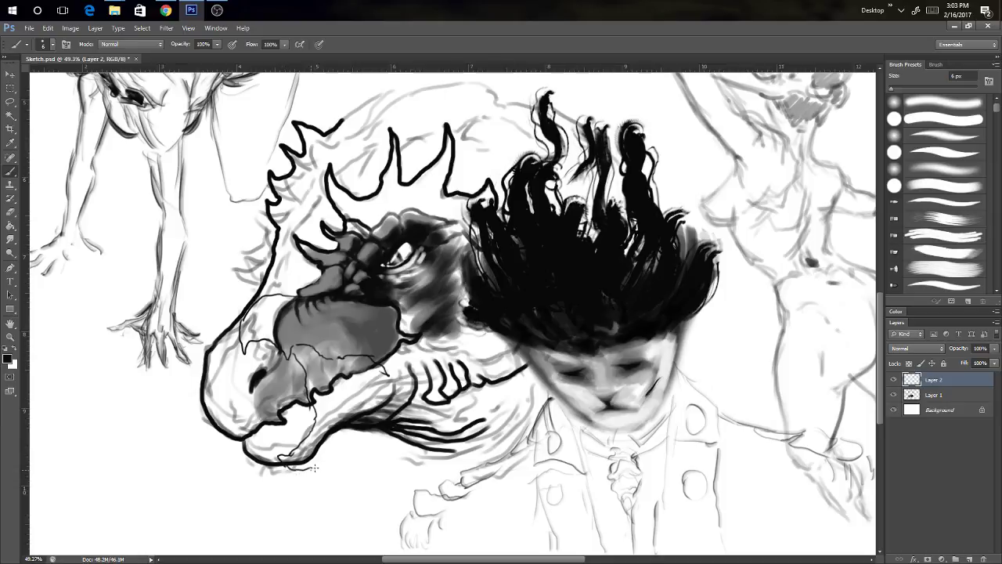
pyautogui.moveTo(315, 468); pyautogui.dragTo(422, 361)
pyautogui.moveTo(389, 403)
pyautogui.mouseDown()
pyautogui.moveTo(410, 396)
pyautogui.moveTo(431, 347)
pyautogui.moveTo(406, 393)
pyautogui.mouseUp()
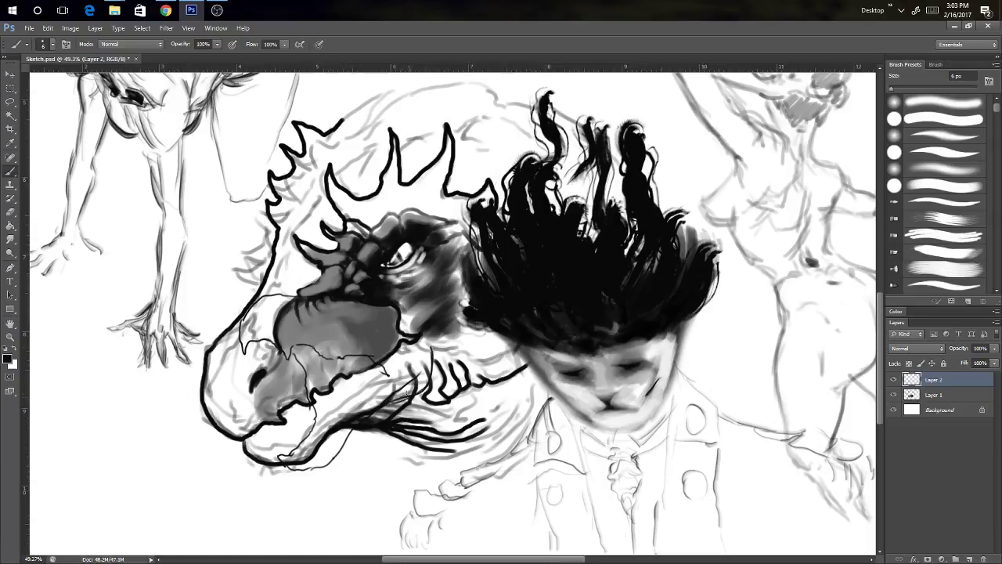
# Step: Thicken the black outline of the dragon's lower jaw and its tip with a 16 px brush
pyautogui.keyDown('alt'); pyautogui.rightClick(429, 379); pyautogui.keyUp('alt')
pyautogui.moveTo(431, 348); pyautogui.dragTo(411, 395)
pyautogui.keyDown('alt'); pyautogui.rightClick(433, 363); pyautogui.keyUp('alt')
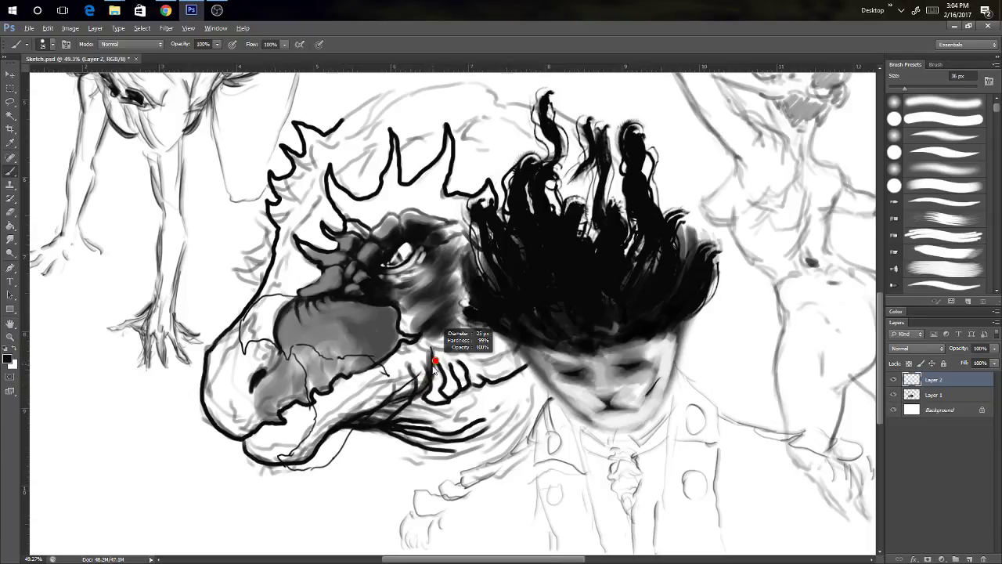
pyautogui.moveTo(432, 347); pyautogui.dragTo(426, 383)
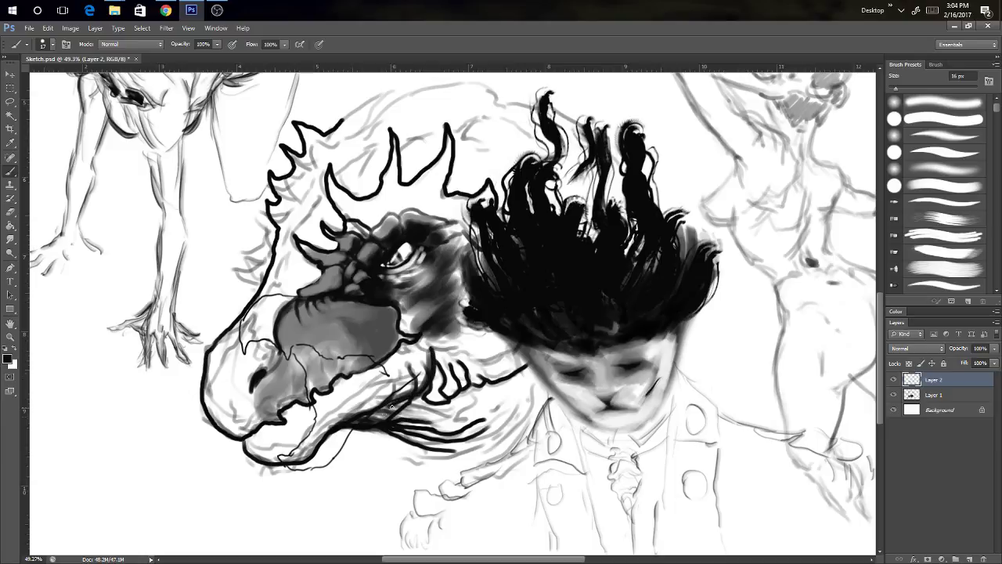
pyautogui.moveTo(373, 414)
pyautogui.mouseDown()
pyautogui.moveTo(341, 453)
pyautogui.moveTo(302, 472)
pyautogui.moveTo(279, 462)
pyautogui.mouseUp()
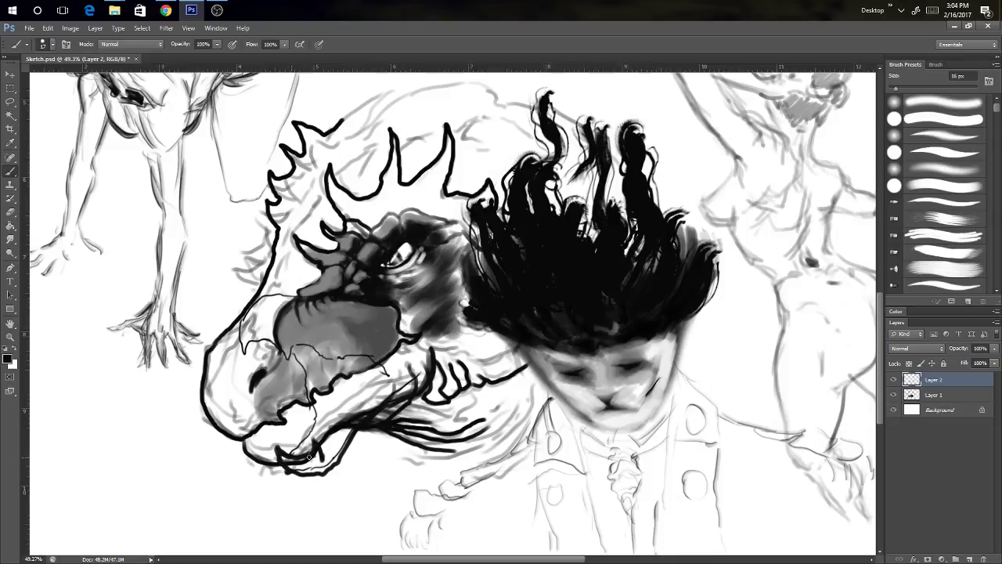
# Step: Thicken the tooth line of the dragon's upper jaw and add short curved black ridges inside the upper mouth
pyautogui.moveTo(288, 453)
pyautogui.mouseDown()
pyautogui.moveTo(313, 424)
pyautogui.moveTo(296, 346)
pyautogui.moveTo(316, 356)
pyautogui.moveTo(313, 377)
pyautogui.moveTo(329, 362)
pyautogui.moveTo(324, 378)
pyautogui.moveTo(359, 358)
pyautogui.moveTo(375, 382)
pyautogui.moveTo(380, 367)
pyautogui.moveTo(338, 439)
pyautogui.mouseUp()
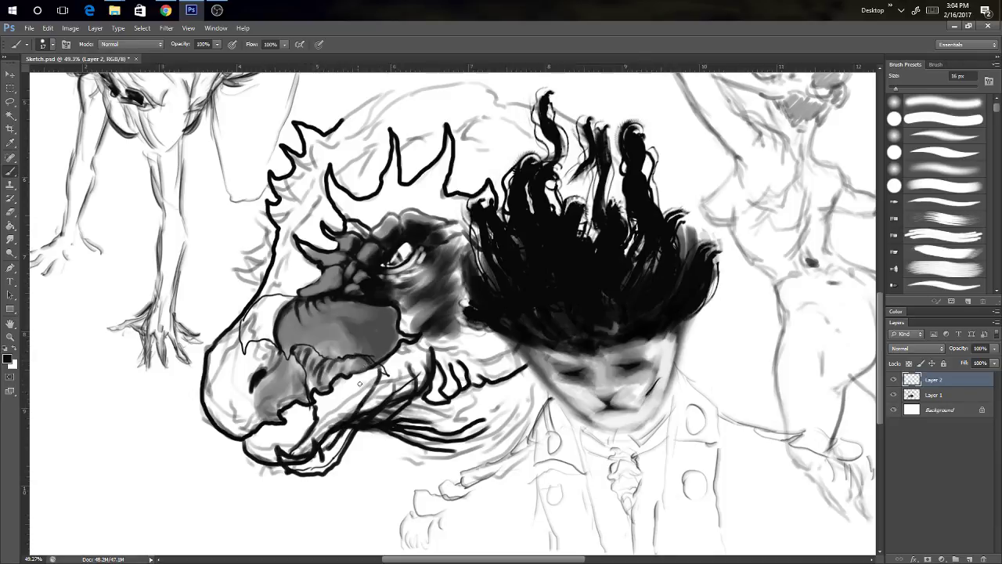
pyautogui.moveTo(342, 397)
pyautogui.mouseDown()
pyautogui.moveTo(349, 374)
pyautogui.moveTo(336, 386)
pyautogui.moveTo(375, 367)
pyautogui.moveTo(329, 403)
pyautogui.moveTo(275, 404)
pyautogui.moveTo(249, 434)
pyautogui.moveTo(342, 383)
pyautogui.mouseUp()
pyautogui.moveTo(261, 423); pyautogui.dragTo(341, 396)
pyautogui.moveTo(320, 349); pyautogui.dragTo(362, 298)
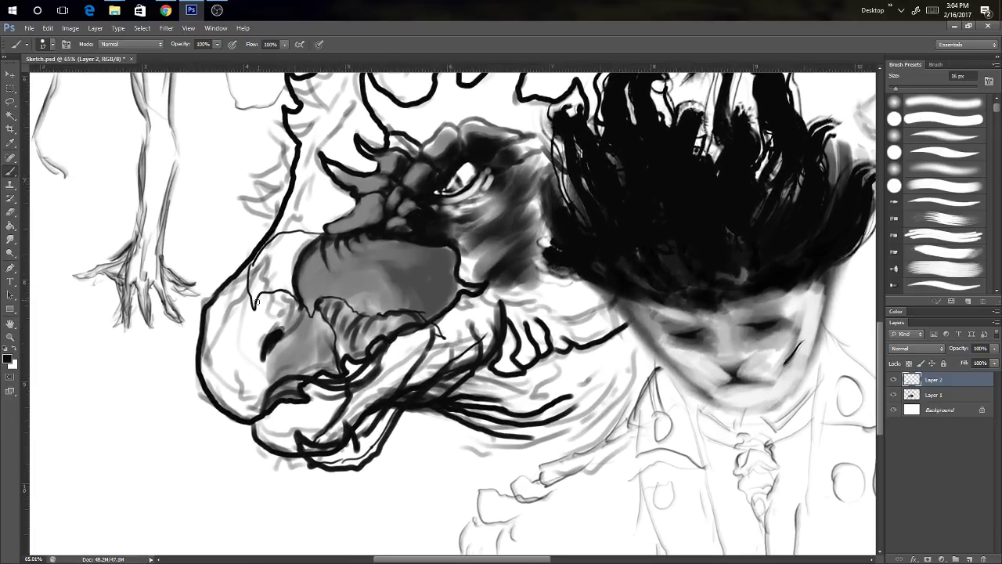
# Step: Thicken the contour around the front of the snout and fill the back of the open mouth black with a 58 px brush
pyautogui.moveTo(256, 302)
pyautogui.mouseDown()
pyautogui.moveTo(255, 320)
pyautogui.moveTo(246, 271)
pyautogui.moveTo(278, 234)
pyautogui.moveTo(336, 233)
pyautogui.moveTo(382, 215)
pyautogui.moveTo(440, 220)
pyautogui.mouseUp()
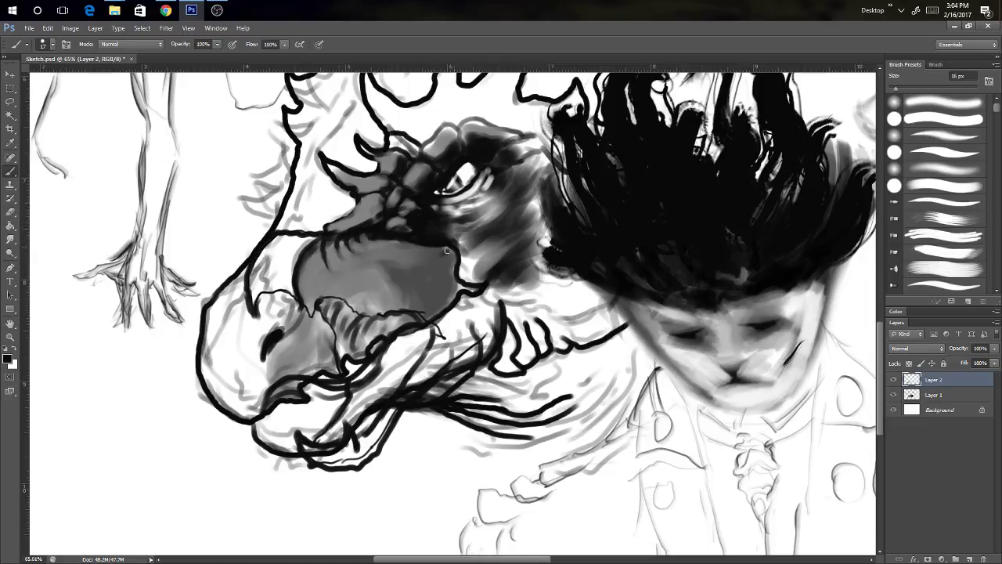
pyautogui.moveTo(352, 304)
pyautogui.mouseDown()
pyautogui.moveTo(327, 307)
pyautogui.moveTo(335, 300)
pyautogui.moveTo(344, 333)
pyautogui.moveTo(427, 317)
pyautogui.moveTo(399, 332)
pyautogui.moveTo(383, 319)
pyautogui.moveTo(427, 325)
pyautogui.moveTo(426, 353)
pyautogui.moveTo(430, 344)
pyautogui.moveTo(405, 325)
pyautogui.moveTo(411, 359)
pyautogui.moveTo(417, 341)
pyautogui.moveTo(383, 392)
pyautogui.moveTo(413, 341)
pyautogui.moveTo(404, 326)
pyautogui.moveTo(389, 342)
pyautogui.moveTo(401, 336)
pyautogui.moveTo(383, 373)
pyautogui.moveTo(393, 375)
pyautogui.moveTo(400, 352)
pyautogui.moveTo(391, 322)
pyautogui.moveTo(359, 353)
pyautogui.moveTo(341, 320)
pyautogui.moveTo(357, 364)
pyautogui.mouseUp()
pyautogui.keyDown('alt'); pyautogui.rightClick(417, 349); pyautogui.keyUp('alt')
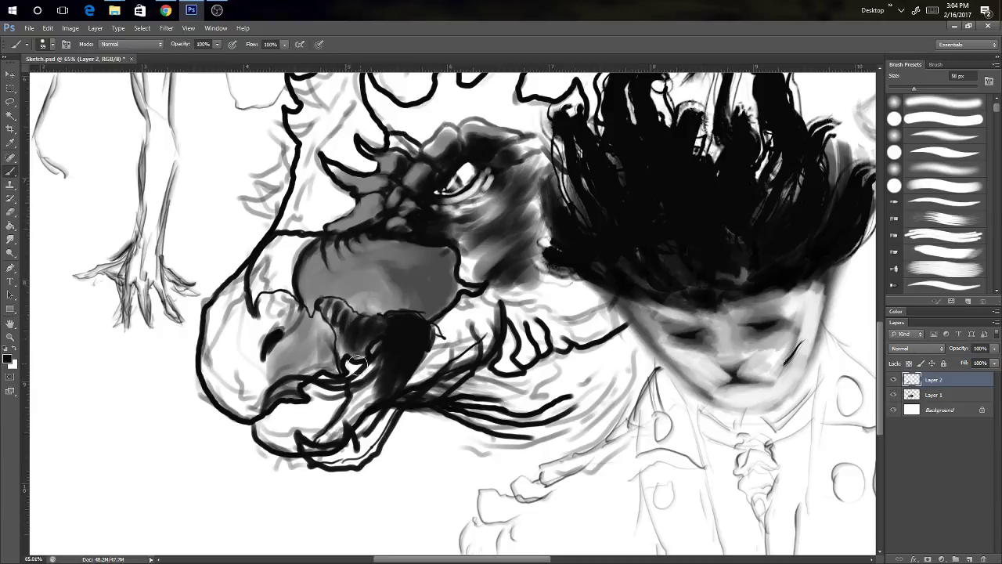
# Step: Fill the front of the dragon's snout with sampled dark grey using a 53 px brush, blending it into the upper jaw
pyautogui.moveTo(387, 277); pyautogui.dragTo(365, 277)
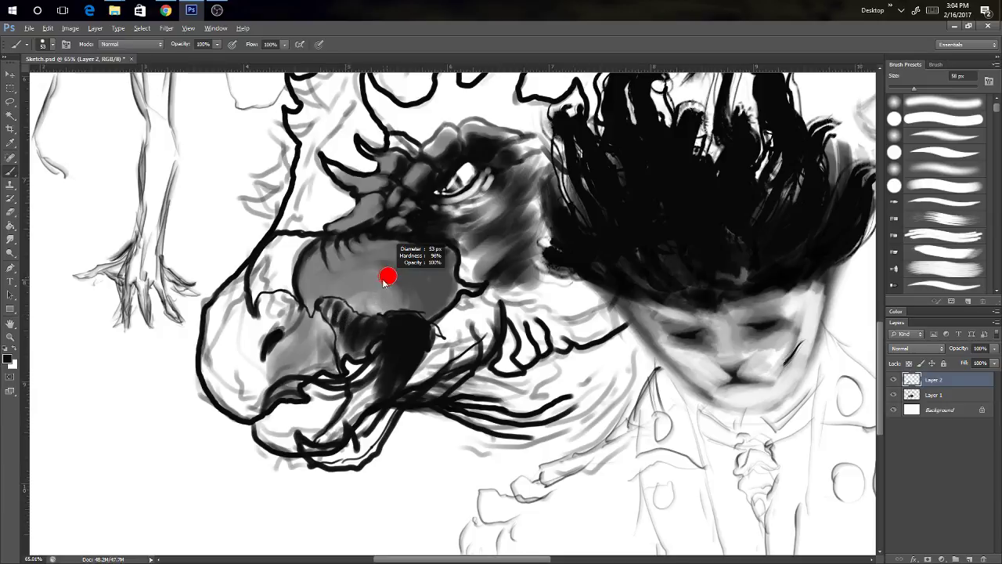
pyautogui.keyDown('alt'); pyautogui.click(312, 276); pyautogui.keyUp('alt')
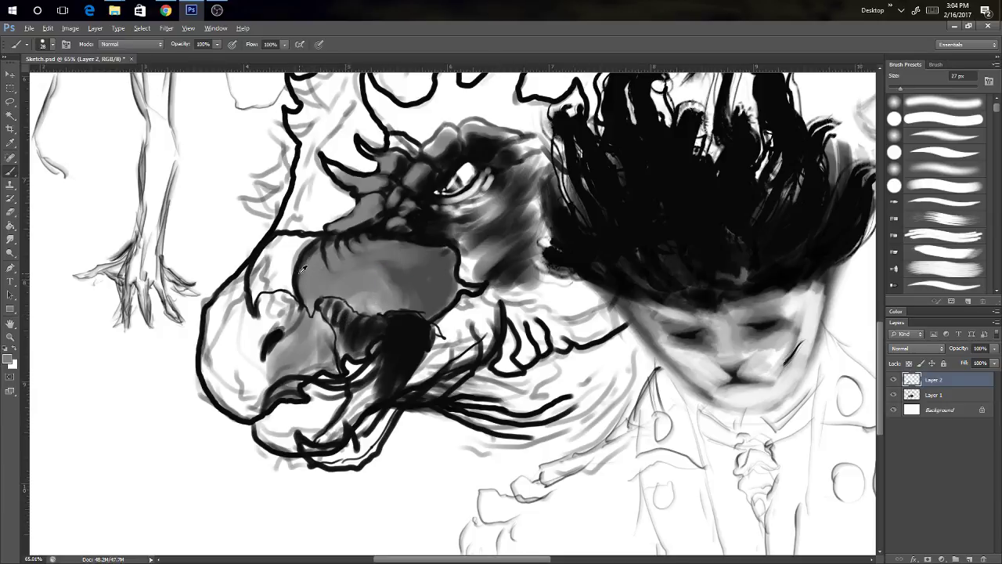
pyautogui.keyDown('alt'); pyautogui.rightClick(410, 274); pyautogui.keyUp('alt')
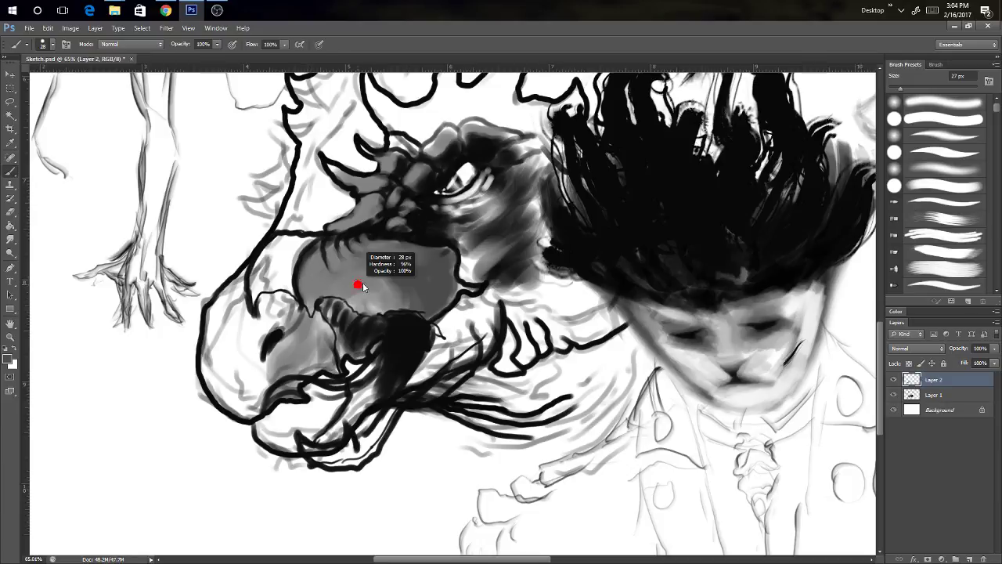
pyautogui.keyDown('alt'); pyautogui.rightClick(305, 263); pyautogui.keyUp('alt')
pyautogui.moveTo(280, 256)
pyautogui.mouseDown()
pyautogui.moveTo(313, 251)
pyautogui.moveTo(274, 278)
pyautogui.moveTo(307, 290)
pyautogui.moveTo(262, 278)
pyautogui.moveTo(311, 283)
pyautogui.moveTo(307, 292)
pyautogui.moveTo(339, 257)
pyautogui.moveTo(311, 294)
pyautogui.moveTo(333, 286)
pyautogui.moveTo(379, 300)
pyautogui.moveTo(342, 272)
pyautogui.moveTo(366, 263)
pyautogui.moveTo(288, 248)
pyautogui.mouseUp()
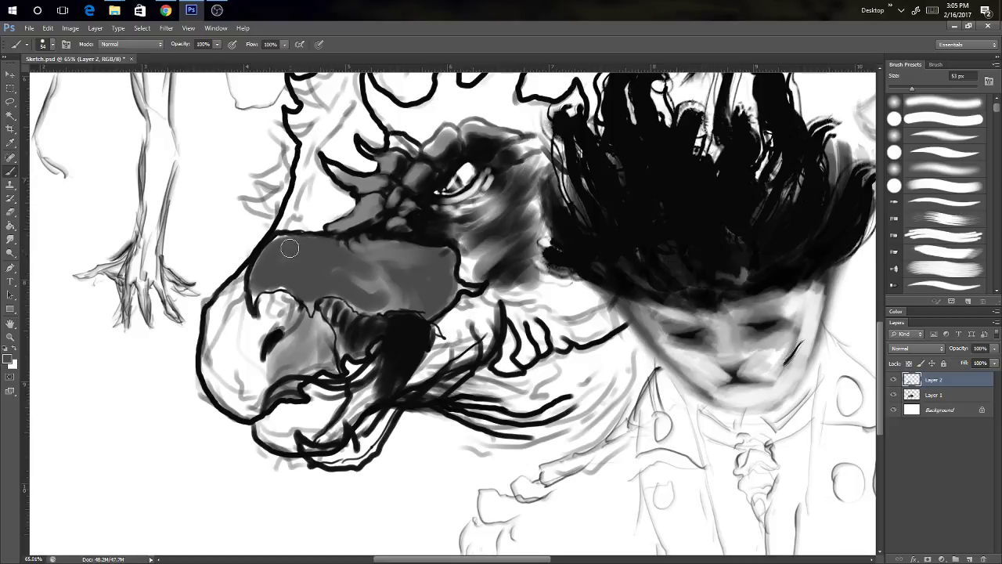
# Step: Blend the greys on the upper jaw and draw the nostrils and first wrinkles in black with a 6 px brush
pyautogui.keyDown('alt'); pyautogui.rightClick(310, 283); pyautogui.keyUp('alt')
pyautogui.keyDown('alt'); pyautogui.click(309, 306); pyautogui.keyUp('alt')
pyautogui.keyDown('alt'); pyautogui.rightClick(348, 287); pyautogui.keyUp('alt')
pyautogui.moveTo(343, 292); pyautogui.dragTo(358, 276)
pyautogui.keyDown('alt'); pyautogui.click(352, 233); pyautogui.keyUp('alt')
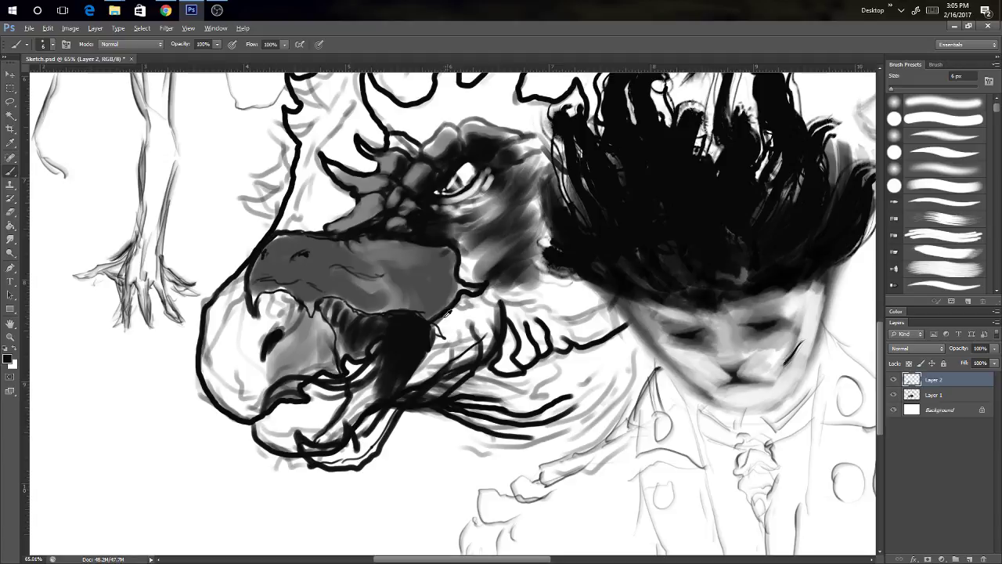
# Step: Paint the dragon's lower jaw dark grey with a 44 px brush and its tongue with a 29 px brush
pyautogui.keyDown('alt'); pyautogui.click(436, 299); pyautogui.keyUp('alt')
pyautogui.moveTo(443, 348)
pyautogui.keyDown('alt'); pyautogui.mouseDown()
pyautogui.moveTo(452, 351)
pyautogui.moveTo(374, 445)
pyautogui.moveTo(459, 340)
pyautogui.moveTo(484, 336)
pyautogui.moveTo(430, 369)
pyautogui.moveTo(487, 332)
pyautogui.moveTo(428, 376)
pyautogui.moveTo(364, 451)
pyautogui.moveTo(311, 453)
pyautogui.moveTo(346, 460)
pyautogui.moveTo(370, 443)
pyautogui.moveTo(411, 354)
pyautogui.mouseUp(); pyautogui.keyUp('alt')
pyautogui.keyDown('alt'); pyautogui.click(433, 365); pyautogui.keyUp('alt')
pyautogui.keyDown('alt'); pyautogui.click(436, 292); pyautogui.keyUp('alt')
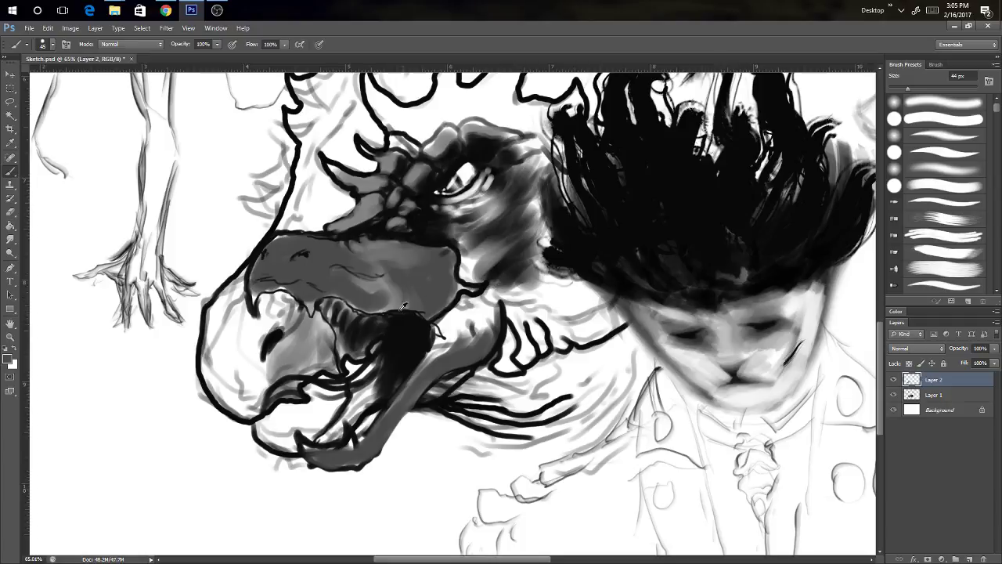
pyautogui.moveTo(306, 380)
pyautogui.mouseDown()
pyautogui.moveTo(275, 389)
pyautogui.moveTo(345, 385)
pyautogui.moveTo(371, 363)
pyautogui.mouseUp()
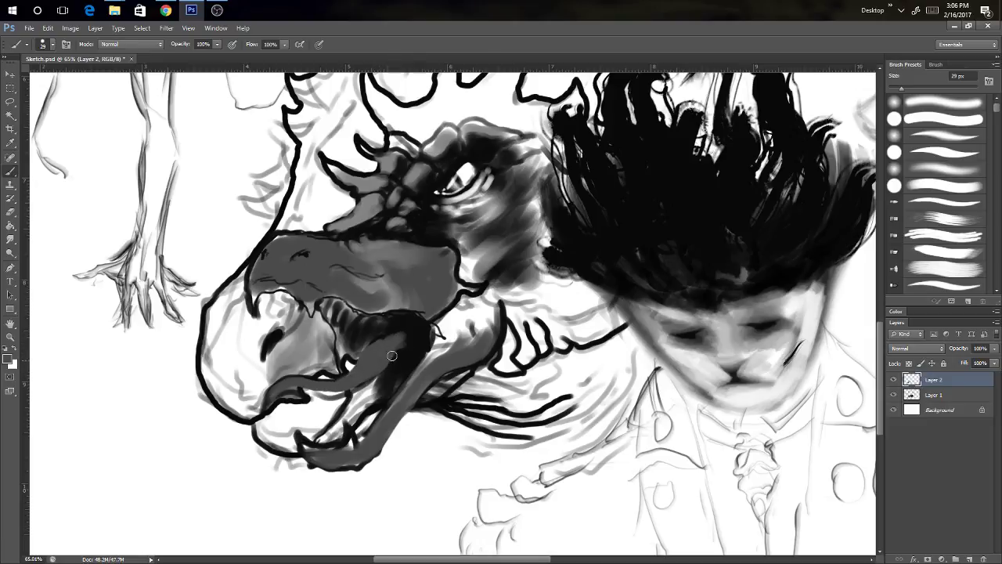
# Step: Fill the gap between tongue and lower jaw with black and paint the jaw hinge dark grey
pyautogui.press('x')
pyautogui.moveTo(371, 410)
pyautogui.mouseDown()
pyautogui.moveTo(324, 437)
pyautogui.moveTo(351, 399)
pyautogui.moveTo(339, 436)
pyautogui.moveTo(366, 394)
pyautogui.moveTo(362, 407)
pyautogui.moveTo(356, 399)
pyautogui.moveTo(379, 382)
pyautogui.moveTo(353, 421)
pyautogui.moveTo(369, 418)
pyautogui.moveTo(348, 427)
pyautogui.moveTo(361, 426)
pyautogui.moveTo(352, 455)
pyautogui.moveTo(343, 453)
pyautogui.moveTo(348, 434)
pyautogui.moveTo(357, 449)
pyautogui.moveTo(349, 426)
pyautogui.moveTo(351, 442)
pyautogui.moveTo(329, 453)
pyautogui.moveTo(296, 433)
pyautogui.moveTo(342, 446)
pyautogui.mouseUp()
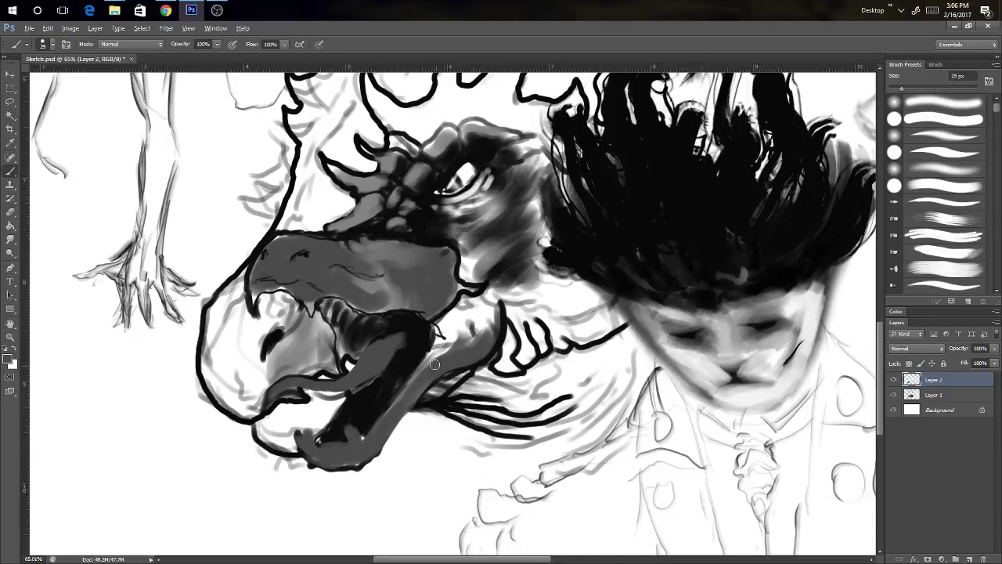
pyautogui.moveTo(441, 356)
pyautogui.mouseDown()
pyautogui.moveTo(456, 327)
pyautogui.moveTo(441, 343)
pyautogui.moveTo(446, 319)
pyautogui.moveTo(470, 316)
pyautogui.moveTo(468, 337)
pyautogui.moveTo(483, 319)
pyautogui.moveTo(412, 346)
pyautogui.moveTo(443, 310)
pyautogui.moveTo(431, 313)
pyautogui.moveTo(502, 305)
pyautogui.moveTo(476, 351)
pyautogui.mouseUp()
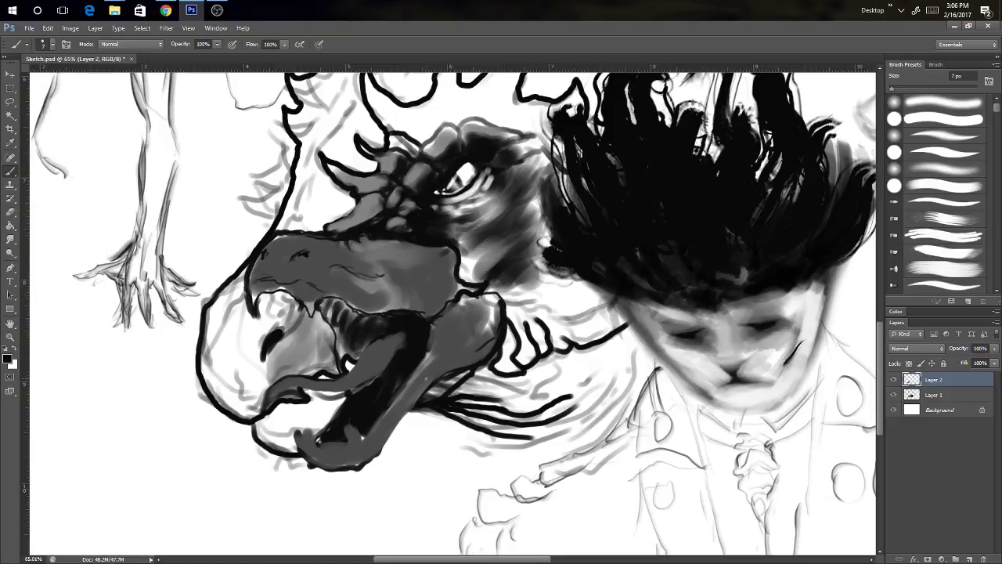
# Step: Draw thin 7 px black lines at the ends of the neck folds and sweeping out from the corner of the dragon's eye
pyautogui.moveTo(433, 381)
pyautogui.mouseDown()
pyautogui.moveTo(411, 405)
pyautogui.moveTo(445, 400)
pyautogui.moveTo(523, 424)
pyautogui.moveTo(526, 407)
pyautogui.moveTo(523, 454)
pyautogui.mouseUp()
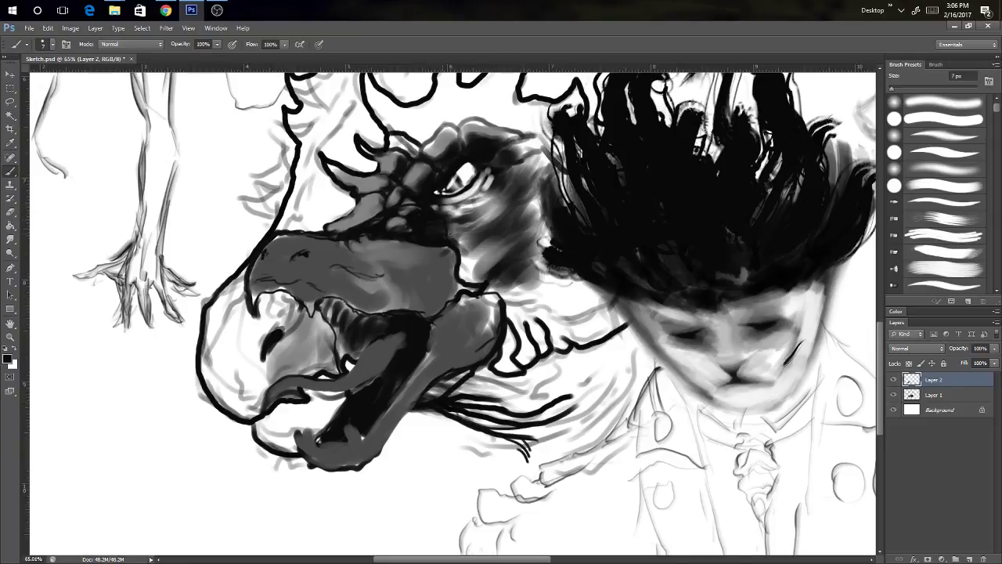
pyautogui.moveTo(448, 237)
pyautogui.mouseDown()
pyautogui.moveTo(457, 220)
pyautogui.moveTo(435, 208)
pyautogui.moveTo(498, 224)
pyautogui.moveTo(619, 309)
pyautogui.moveTo(493, 218)
pyautogui.mouseUp()
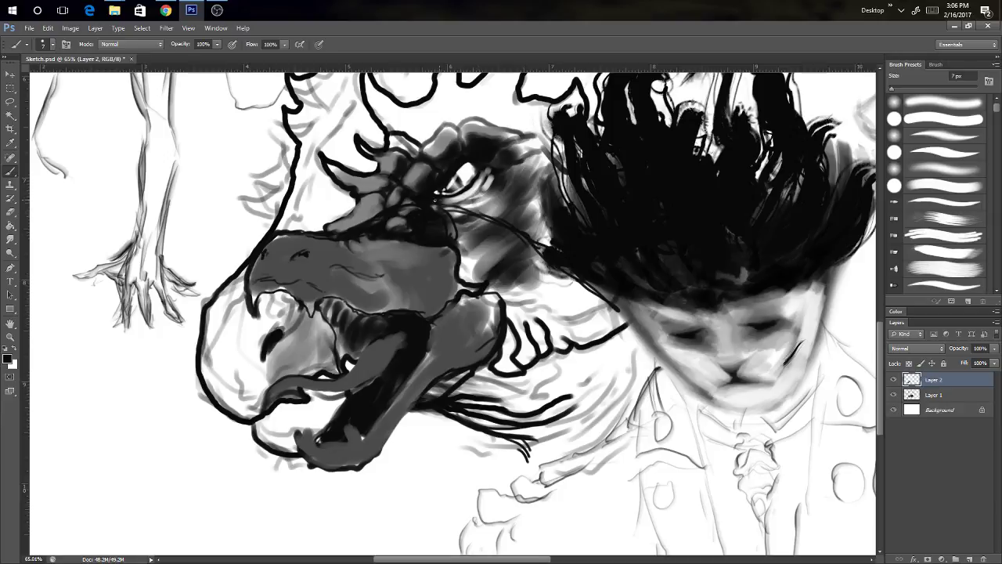
pyautogui.moveTo(434, 198)
pyautogui.mouseDown()
pyautogui.moveTo(521, 205)
pyautogui.moveTo(546, 195)
pyautogui.moveTo(375, 219)
pyautogui.moveTo(304, 243)
pyautogui.mouseUp()
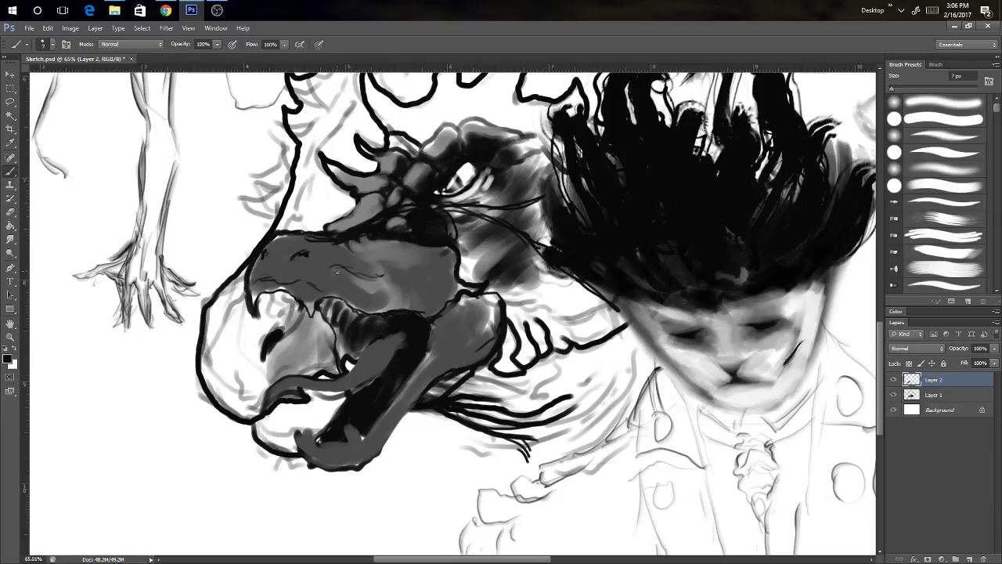
# Step: Draw thin, wavy 7 px black wrinkles along the lip and across the dragon's upper jaw
pyautogui.moveTo(303, 280); pyautogui.dragTo(324, 268)
pyautogui.moveTo(253, 277)
pyautogui.mouseDown()
pyautogui.moveTo(358, 303)
pyautogui.moveTo(358, 287)
pyautogui.moveTo(389, 291)
pyautogui.moveTo(362, 312)
pyautogui.mouseUp()
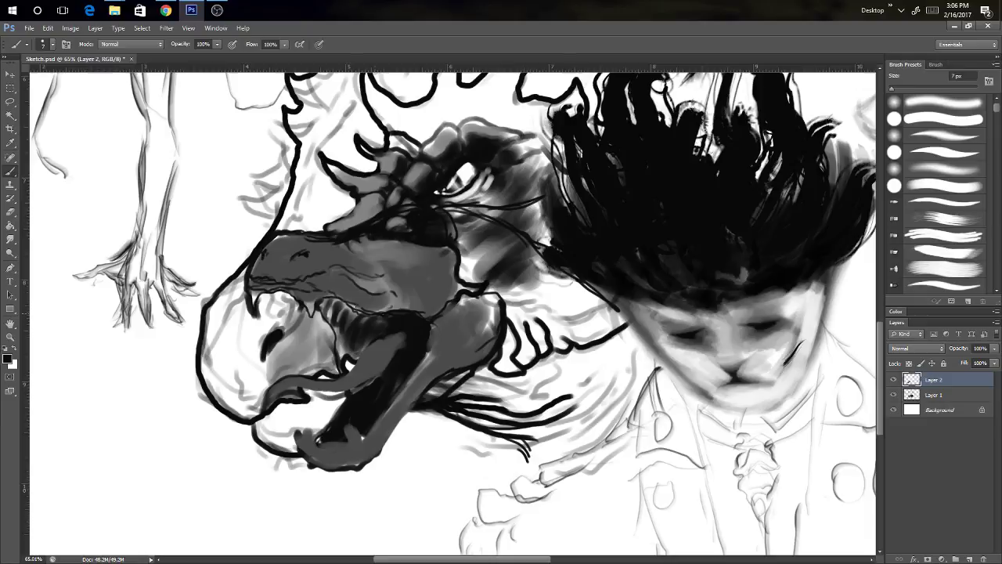
pyautogui.moveTo(344, 249); pyautogui.dragTo(426, 292)
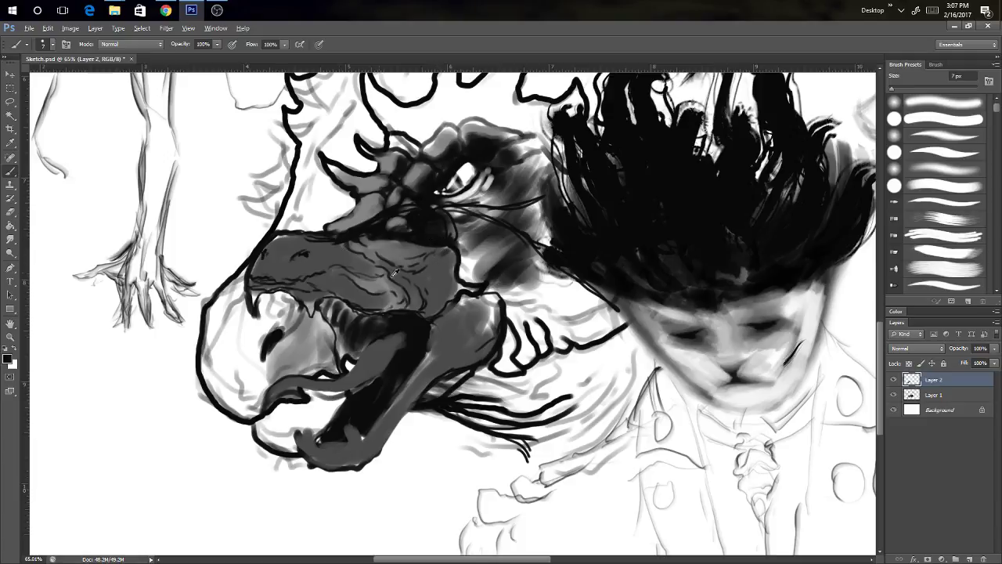
# Step: Outline the inner edge of the mouth and the teeth at the tip of the lower jaw in thin black
pyautogui.keyDown('alt'); pyautogui.click(346, 252); pyautogui.keyUp('alt')
pyautogui.moveTo(340, 338); pyautogui.dragTo(346, 371)
pyautogui.moveTo(317, 307); pyautogui.dragTo(343, 368)
pyautogui.moveTo(317, 438)
pyautogui.mouseDown()
pyautogui.moveTo(310, 462)
pyautogui.moveTo(314, 440)
pyautogui.moveTo(317, 458)
pyautogui.moveTo(315, 445)
pyautogui.moveTo(342, 445)
pyautogui.mouseUp()
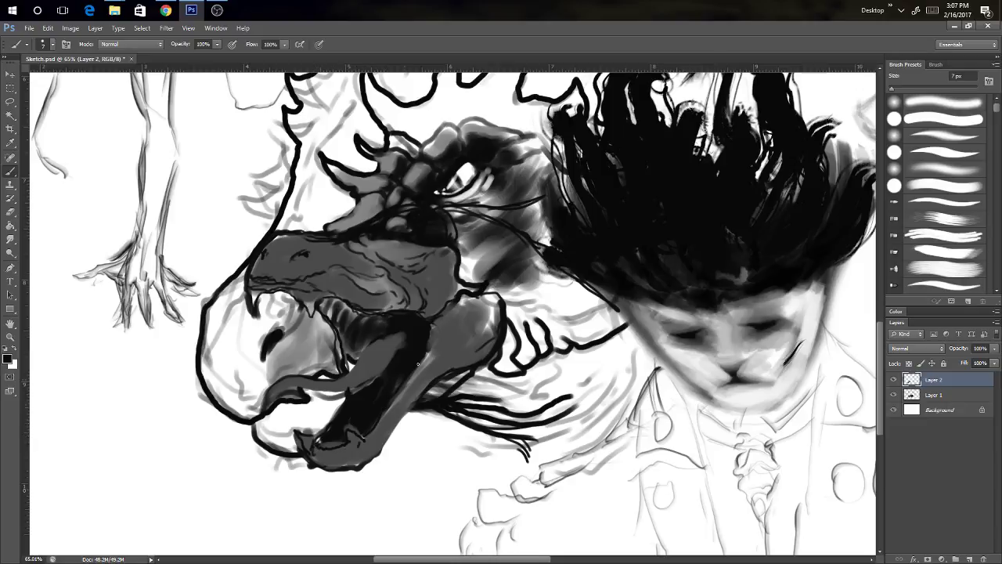
# Step: Draw thin black skin folds at the corner of the dragon's mouth and sample grey from the upper jaw
pyautogui.moveTo(431, 341); pyautogui.dragTo(439, 319)
pyautogui.keyDown('alt'); pyautogui.click(440, 324); pyautogui.keyUp('alt')
pyautogui.moveTo(419, 328); pyautogui.dragTo(426, 343)
pyautogui.keyDown('alt'); pyautogui.click(436, 321); pyautogui.keyUp('alt')
pyautogui.keyDown('alt'); pyautogui.click(374, 267); pyautogui.keyUp('alt')
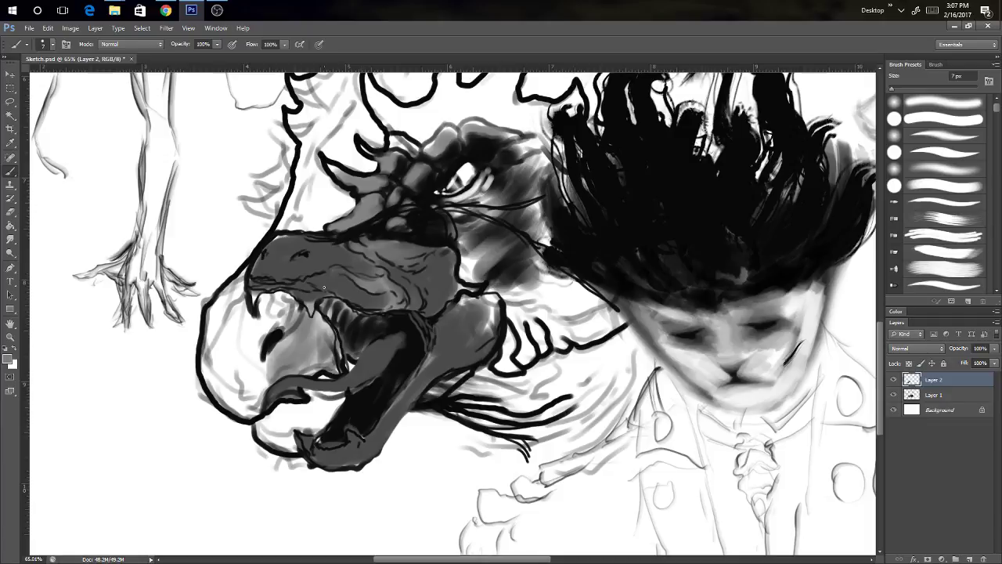
# Step: Outline the dragon's tongue and add small creases on it with thin 7 px black strokes
pyautogui.keyDown('alt'); pyautogui.click(400, 320); pyautogui.keyUp('alt')
pyautogui.moveTo(310, 376)
pyautogui.mouseDown()
pyautogui.moveTo(284, 375)
pyautogui.moveTo(268, 391)
pyautogui.moveTo(265, 437)
pyautogui.mouseUp()
pyautogui.moveTo(269, 398)
pyautogui.mouseDown()
pyautogui.moveTo(370, 384)
pyautogui.moveTo(363, 377)
pyautogui.moveTo(394, 352)
pyautogui.moveTo(338, 375)
pyautogui.moveTo(385, 339)
pyautogui.moveTo(372, 341)
pyautogui.moveTo(357, 364)
pyautogui.moveTo(405, 337)
pyautogui.mouseUp()
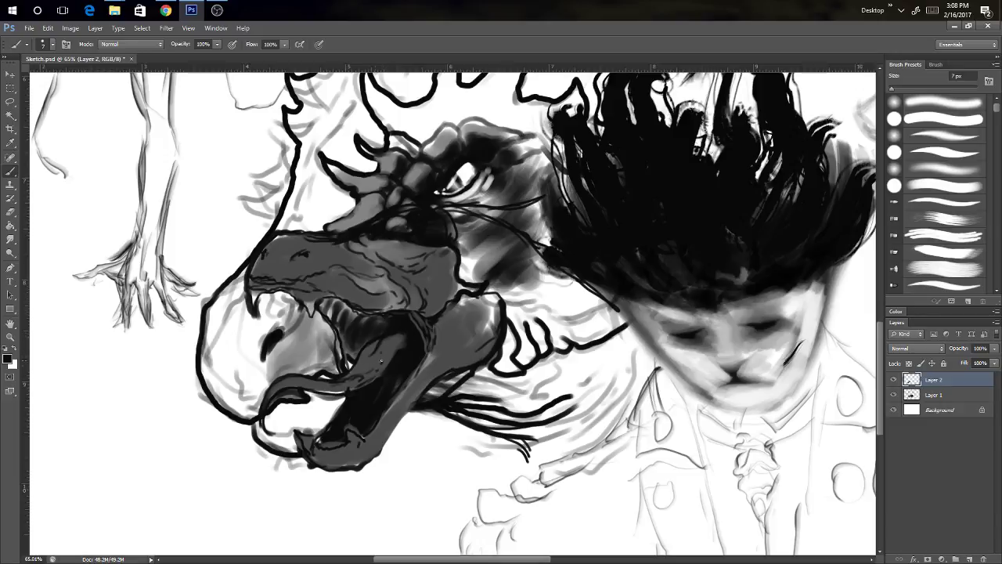
pyautogui.moveTo(396, 351); pyautogui.dragTo(406, 350)
# Step: Touch up the dragon's tongue in dark grey with a 33 px brush
pyautogui.press('x')
pyautogui.moveTo(333, 385); pyautogui.dragTo(352, 377)
pyautogui.keyDown('alt'); pyautogui.rightClick(367, 370); pyautogui.keyUp('alt')
pyautogui.moveTo(354, 375)
pyautogui.mouseDown()
pyautogui.moveTo(319, 386)
pyautogui.moveTo(354, 377)
pyautogui.moveTo(328, 393)
pyautogui.moveTo(385, 343)
pyautogui.moveTo(379, 383)
pyautogui.moveTo(257, 421)
pyautogui.mouseUp()
# Step: Redraw the outline along the underside of the dragon's lower jaw in black with a 15 px brush
pyautogui.keyDown('alt'); pyautogui.rightClick(437, 363); pyautogui.keyUp('alt')
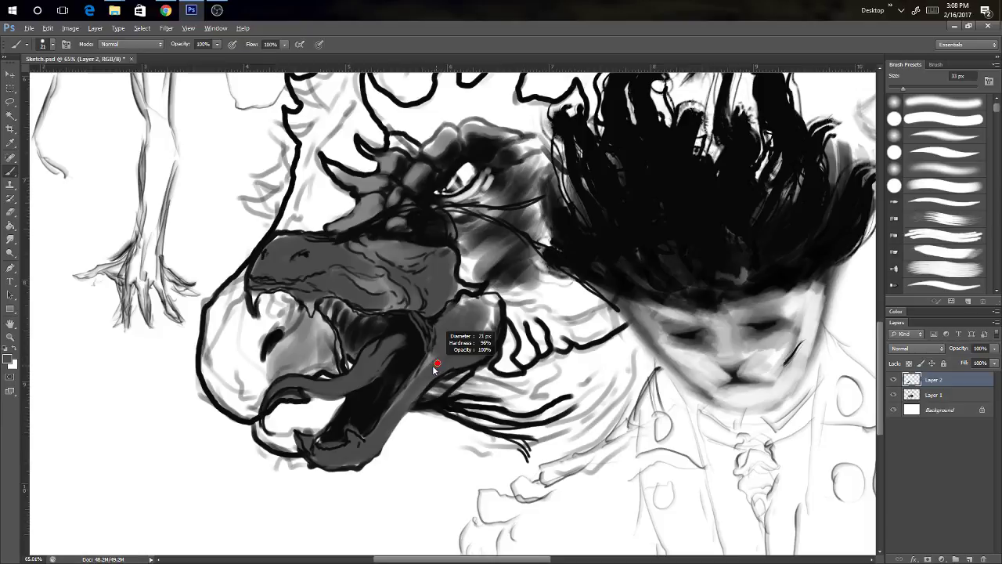
pyautogui.moveTo(432, 366); pyautogui.dragTo(425, 361)
pyautogui.moveTo(405, 281); pyautogui.dragTo(461, 283)
pyautogui.moveTo(433, 361); pyautogui.dragTo(520, 291)
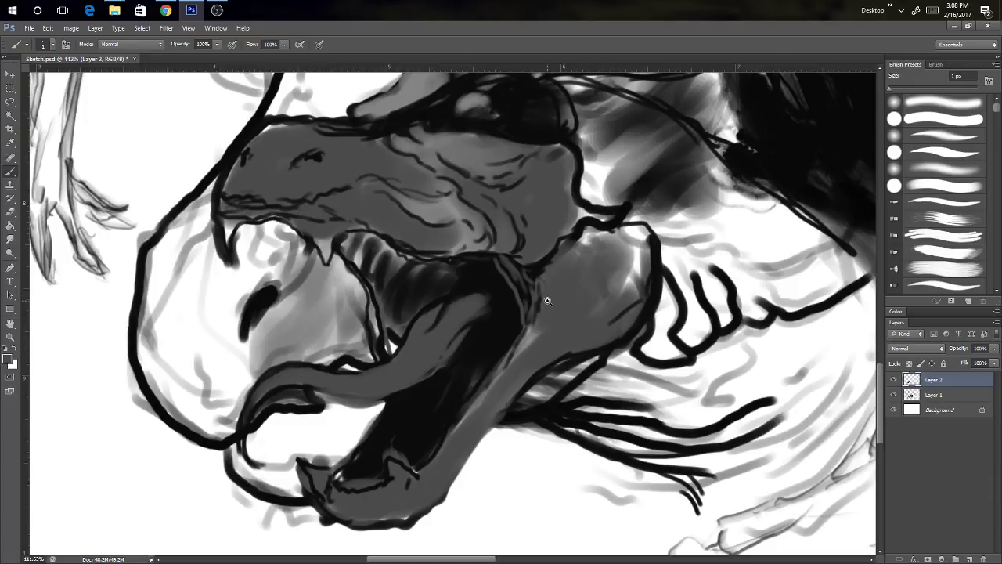
pyautogui.scroll(-2, 542, 301)
pyautogui.moveTo(514, 244); pyautogui.dragTo(504, 260)
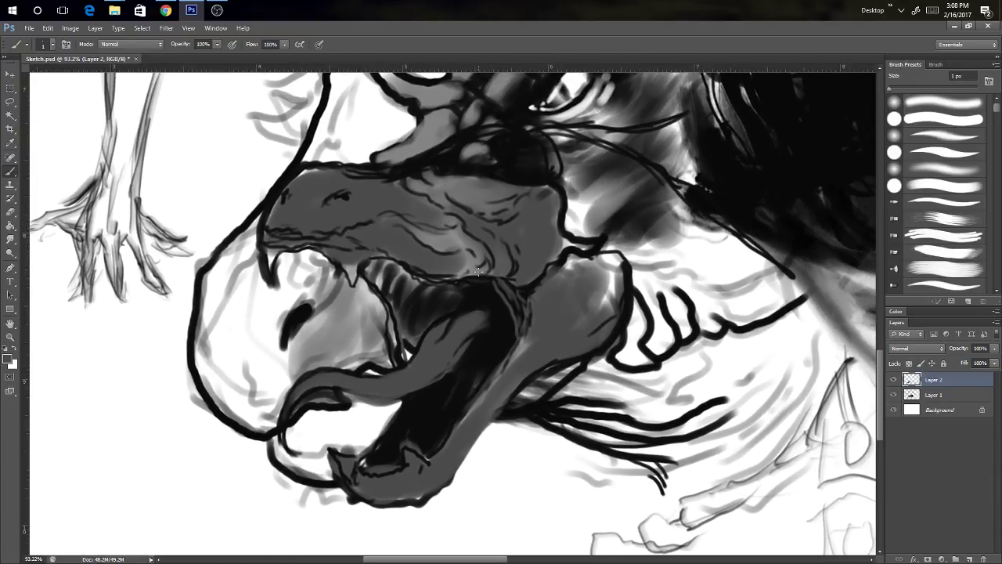
pyautogui.keyDown('alt'); pyautogui.moveTo(471, 306); pyautogui.dragTo(478, 307); pyautogui.keyUp('alt')
pyautogui.moveTo(517, 335); pyautogui.dragTo(479, 304)
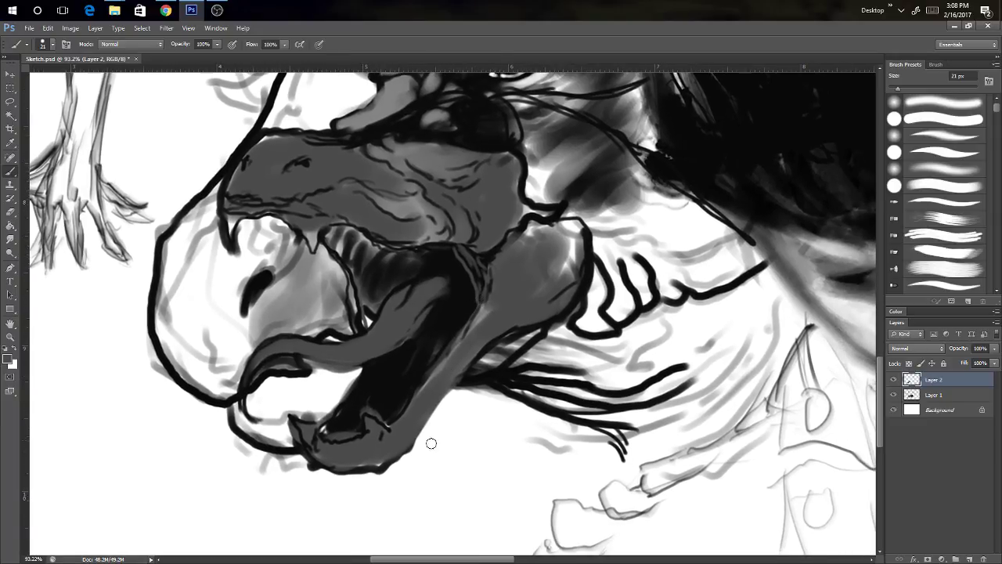
pyautogui.moveTo(446, 425); pyautogui.dragTo(434, 370)
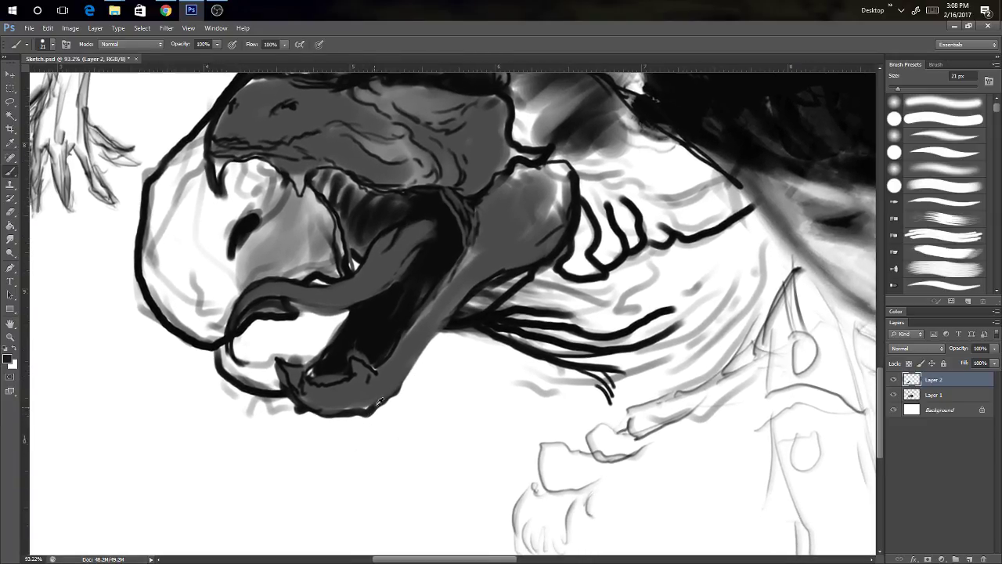
pyautogui.keyDown('alt'); pyautogui.rightClick(398, 392); pyautogui.keyUp('alt')
pyautogui.moveTo(398, 390)
pyautogui.mouseDown()
pyautogui.moveTo(465, 306)
pyautogui.moveTo(493, 284)
pyautogui.moveTo(520, 289)
pyautogui.mouseUp()
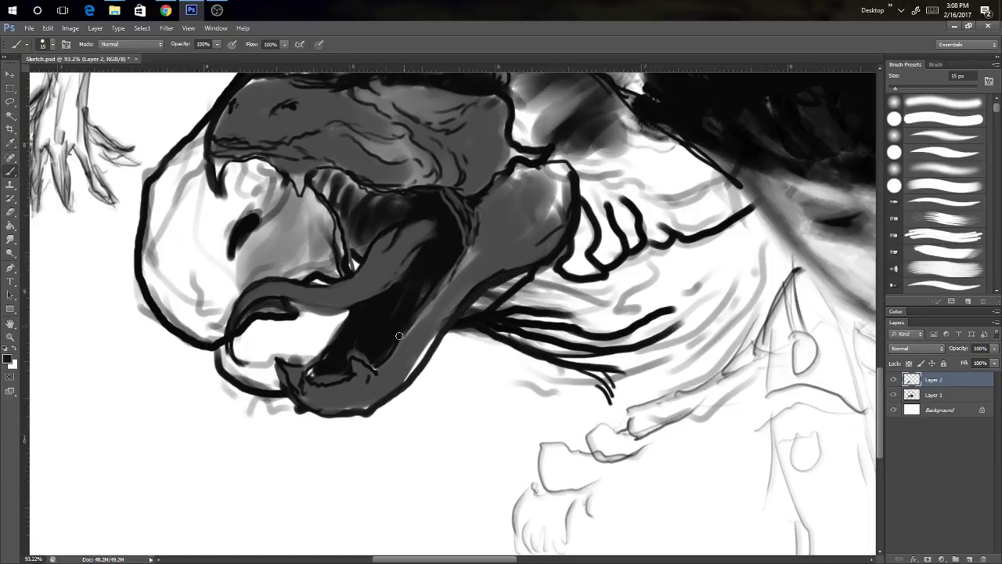
# Step: Paint black inside the mouth around the teeth at the tip of the lower jaw
pyautogui.moveTo(375, 362); pyautogui.dragTo(359, 354)
pyautogui.moveTo(343, 369); pyautogui.dragTo(320, 381)
pyautogui.moveTo(472, 255); pyautogui.dragTo(457, 274)
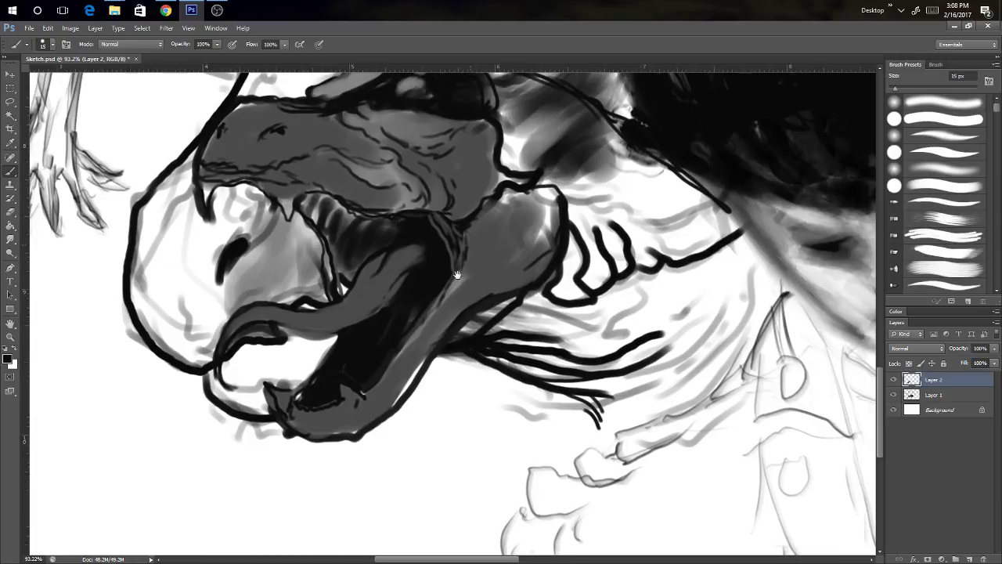
# Step: Sketch the outline of a dented drink can in black with a 7 px brush in the empty space beside the dragon's jaw
pyautogui.moveTo(457, 275); pyautogui.dragTo(567, 284)
pyautogui.keyDown('alt'); pyautogui.rightClick(316, 381); pyautogui.keyUp('alt')
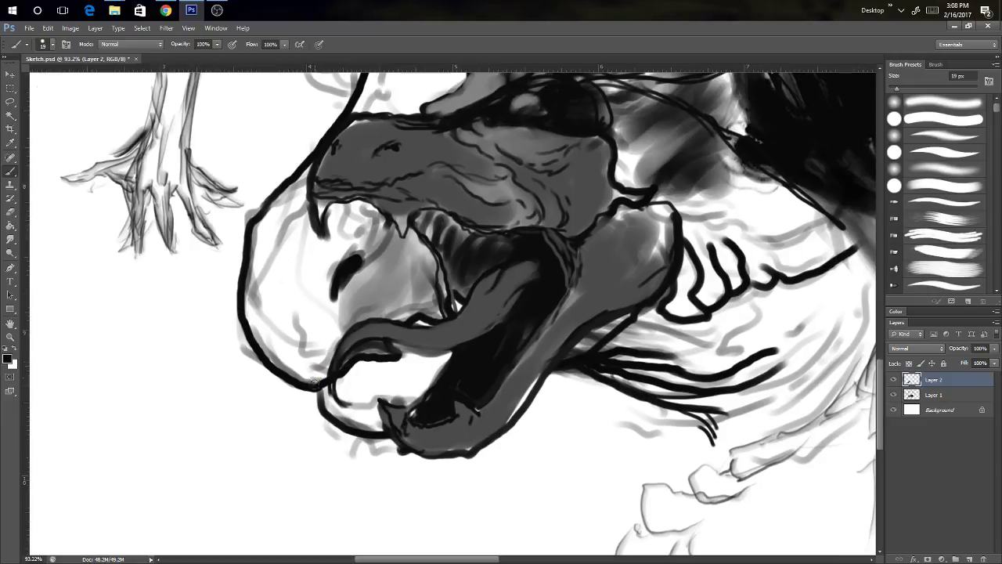
pyautogui.moveTo(351, 437); pyautogui.dragTo(386, 349)
pyautogui.keyDown('alt'); pyautogui.rightClick(386, 344); pyautogui.keyUp('alt')
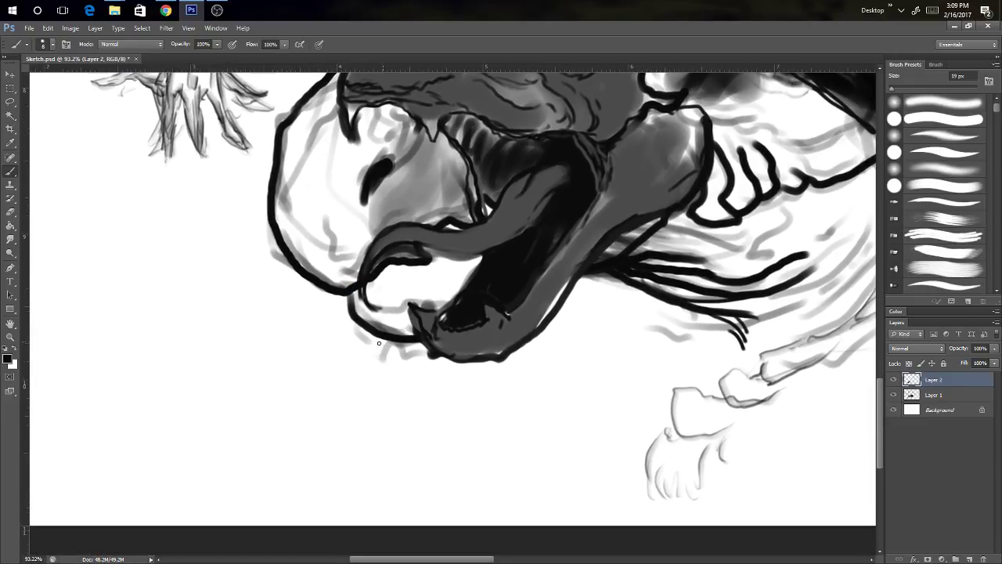
pyautogui.moveTo(347, 290); pyautogui.dragTo(395, 377)
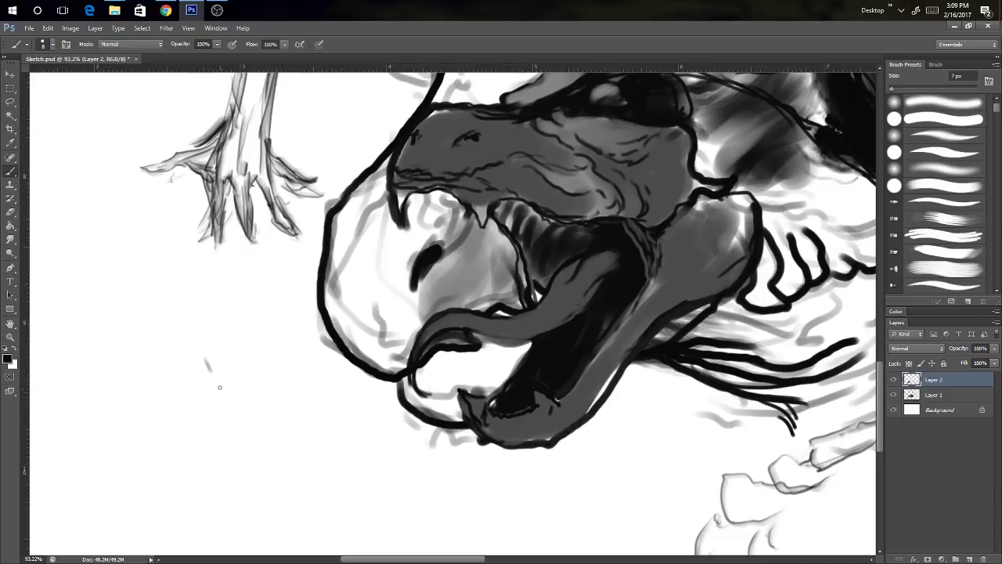
pyautogui.moveTo(219, 387); pyautogui.dragTo(238, 417)
pyautogui.moveTo(192, 352)
pyautogui.mouseDown()
pyautogui.moveTo(241, 422)
pyautogui.moveTo(199, 500)
pyautogui.moveTo(197, 479)
pyautogui.moveTo(210, 500)
pyautogui.moveTo(248, 514)
pyautogui.mouseUp()
pyautogui.moveTo(297, 501)
pyautogui.mouseDown()
pyautogui.moveTo(262, 513)
pyautogui.moveTo(284, 522)
pyautogui.mouseUp()
pyautogui.moveTo(227, 507); pyautogui.dragTo(257, 518)
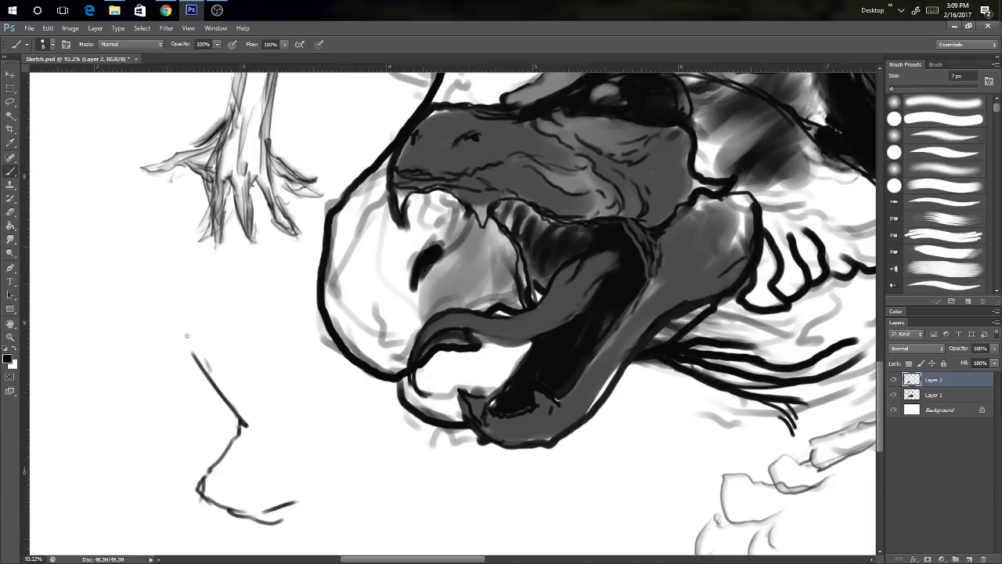
pyautogui.moveTo(192, 352)
pyautogui.mouseDown()
pyautogui.moveTo(280, 331)
pyautogui.moveTo(294, 338)
pyautogui.moveTo(255, 310)
pyautogui.moveTo(201, 342)
pyautogui.moveTo(257, 307)
pyautogui.moveTo(300, 310)
pyautogui.moveTo(340, 383)
pyautogui.moveTo(348, 425)
pyautogui.moveTo(323, 502)
pyautogui.moveTo(254, 523)
pyautogui.mouseUp()
pyautogui.moveTo(210, 493); pyautogui.dragTo(285, 518)
pyautogui.moveTo(249, 427)
pyautogui.mouseDown()
pyautogui.moveTo(304, 440)
pyautogui.moveTo(277, 421)
pyautogui.moveTo(310, 422)
pyautogui.mouseUp()
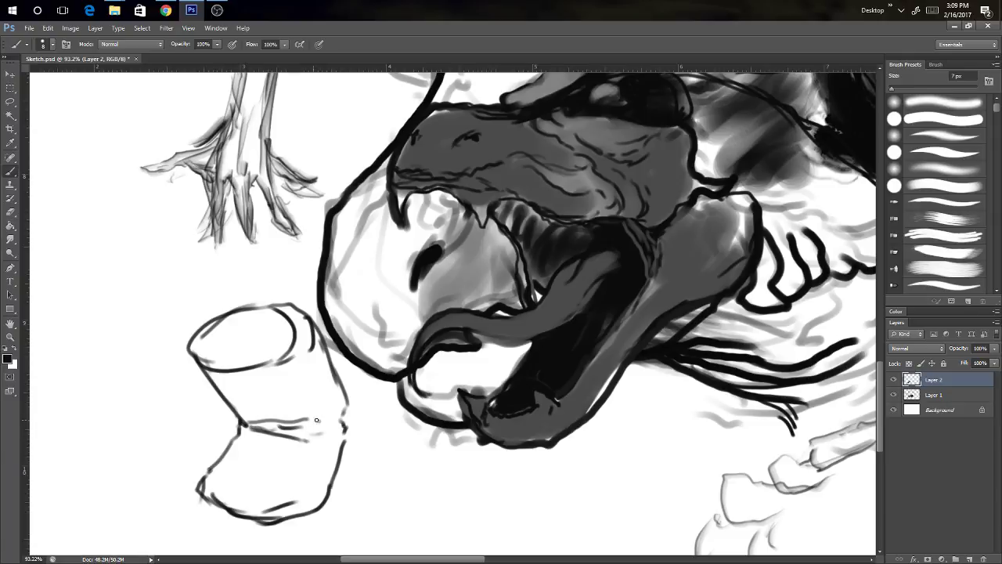
# Step: Draw the can's double rim, pull tab and black-filled opening on its lid
pyautogui.moveTo(234, 405); pyautogui.dragTo(220, 388)
pyautogui.moveTo(191, 343)
pyautogui.mouseDown()
pyautogui.moveTo(231, 368)
pyautogui.moveTo(317, 330)
pyautogui.moveTo(248, 304)
pyautogui.moveTo(195, 338)
pyautogui.moveTo(250, 356)
pyautogui.moveTo(268, 342)
pyautogui.moveTo(264, 316)
pyautogui.moveTo(270, 326)
pyautogui.moveTo(241, 346)
pyautogui.moveTo(258, 349)
pyautogui.moveTo(254, 342)
pyautogui.moveTo(198, 357)
pyautogui.moveTo(241, 365)
pyautogui.mouseUp()
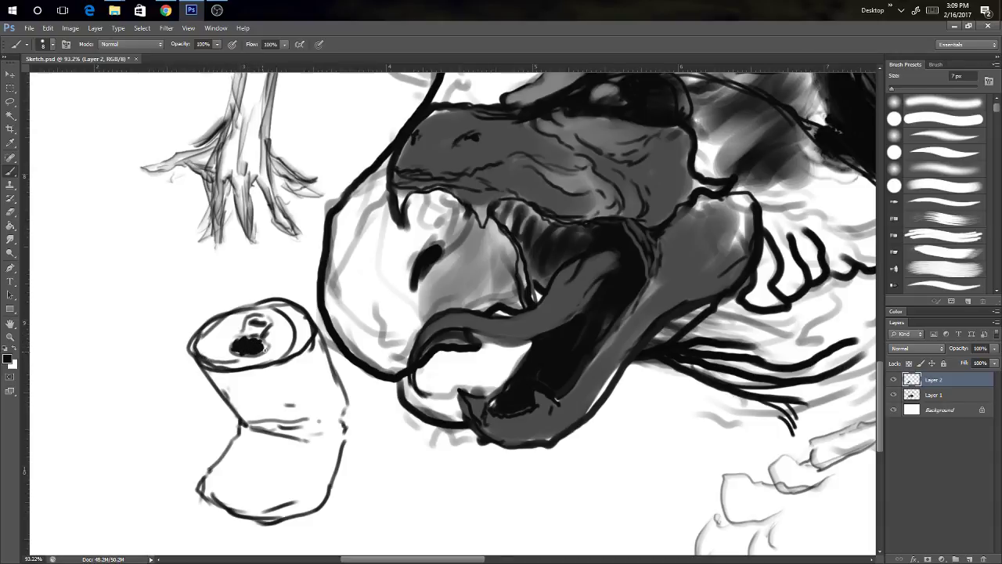
pyautogui.moveTo(296, 318)
pyautogui.mouseDown()
pyautogui.moveTo(252, 363)
pyautogui.moveTo(224, 363)
pyautogui.moveTo(284, 356)
pyautogui.mouseUp()
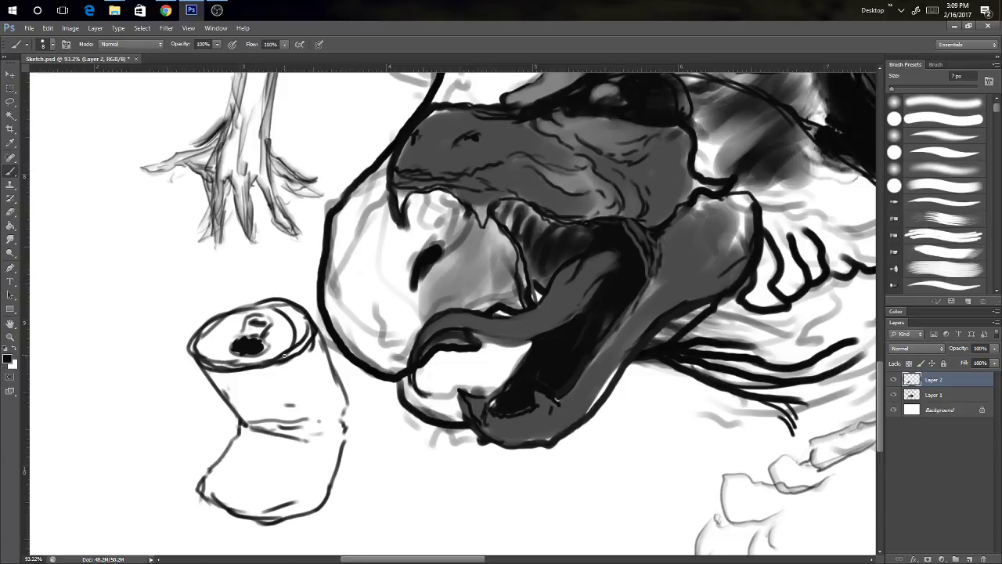
# Step: Add crumple creases at the can's dented waist, plus a round logo and short label marks on its body
pyautogui.moveTo(201, 368)
pyautogui.mouseDown()
pyautogui.moveTo(242, 411)
pyautogui.moveTo(237, 424)
pyautogui.moveTo(307, 416)
pyautogui.mouseUp()
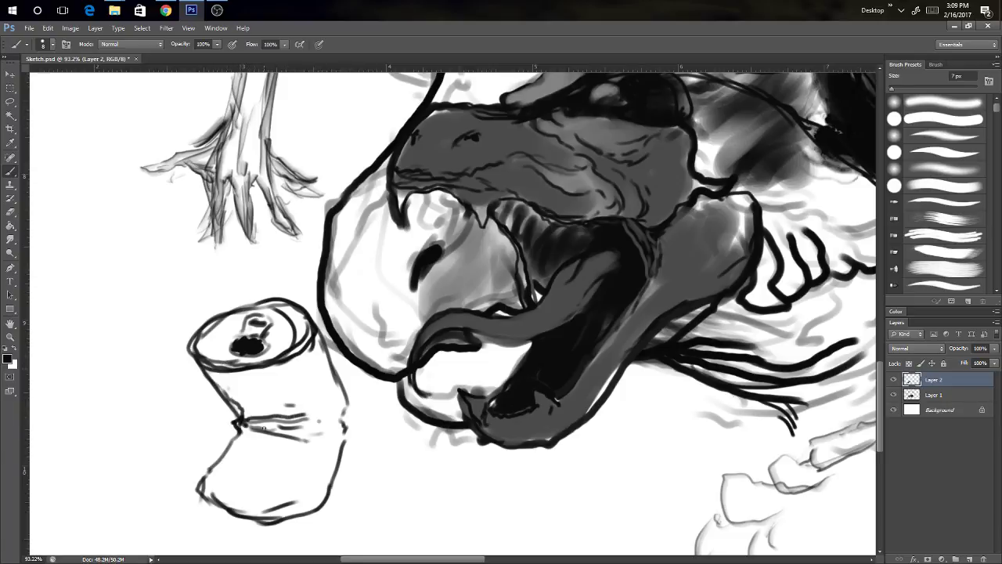
pyautogui.moveTo(240, 429); pyautogui.dragTo(286, 446)
pyautogui.moveTo(343, 416); pyautogui.dragTo(314, 439)
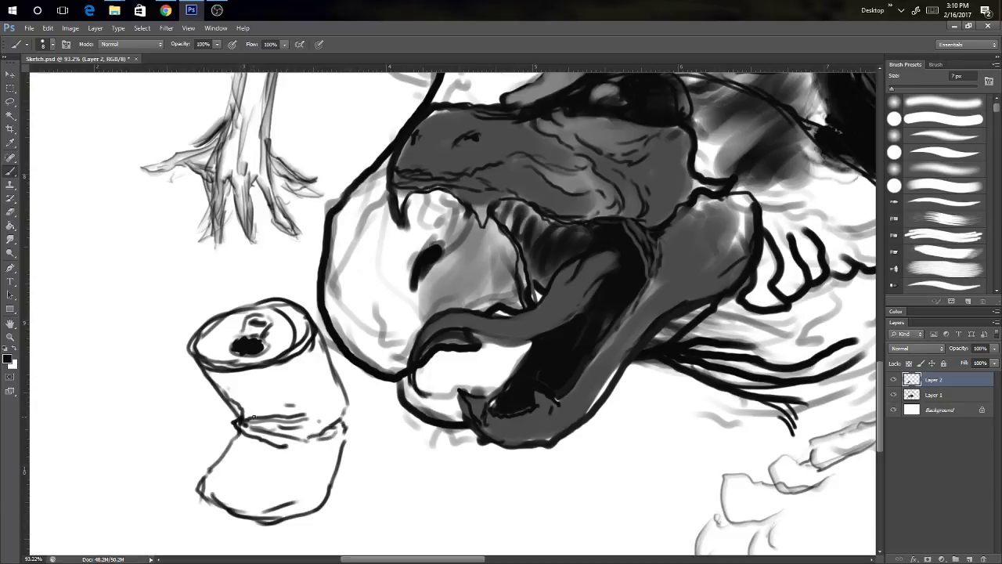
pyautogui.moveTo(253, 417)
pyautogui.mouseDown()
pyautogui.moveTo(272, 385)
pyautogui.moveTo(261, 389)
pyautogui.moveTo(293, 387)
pyautogui.moveTo(306, 420)
pyautogui.moveTo(301, 445)
pyautogui.moveTo(276, 464)
pyautogui.moveTo(248, 432)
pyautogui.mouseUp()
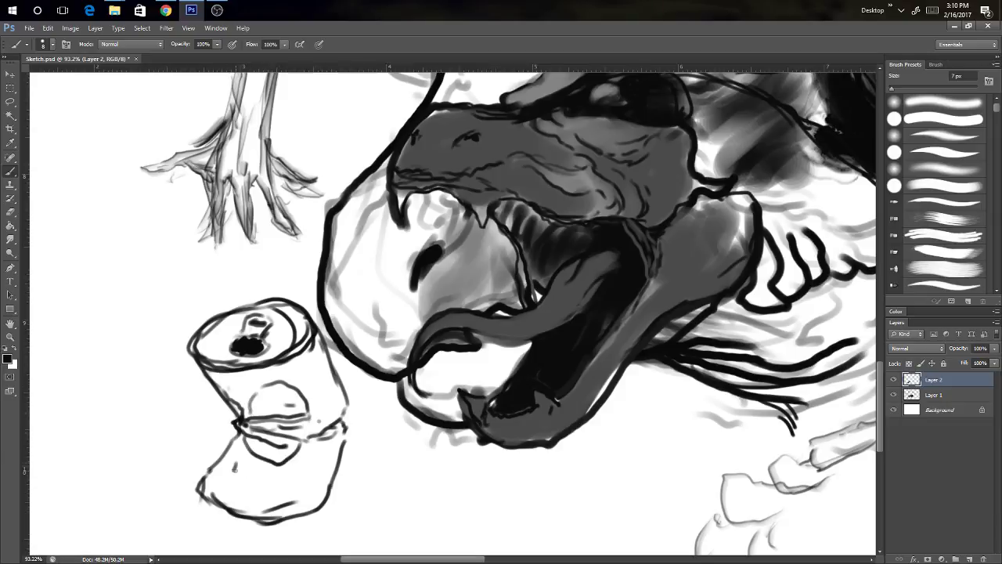
pyautogui.moveTo(234, 467); pyautogui.dragTo(250, 471)
pyautogui.moveTo(256, 475)
pyautogui.mouseDown()
pyautogui.moveTo(299, 485)
pyautogui.moveTo(267, 487)
pyautogui.moveTo(252, 478)
pyautogui.moveTo(272, 476)
pyautogui.moveTo(230, 461)
pyautogui.moveTo(250, 481)
pyautogui.moveTo(210, 474)
pyautogui.moveTo(255, 523)
pyautogui.mouseUp()
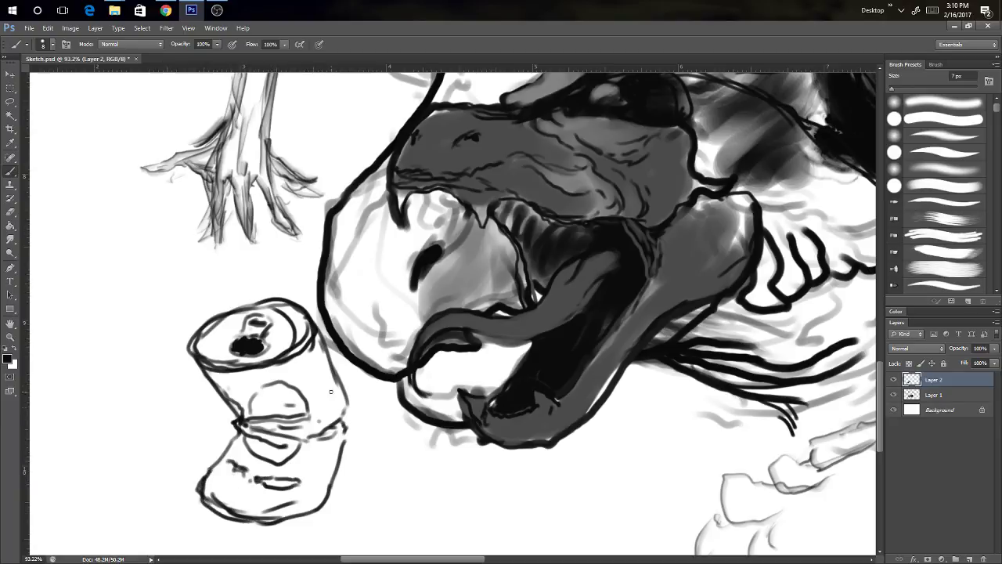
# Step: Draw a ground line with a dark shadow on both sides of the can's base and touch up the can's label
pyautogui.moveTo(317, 513); pyautogui.dragTo(353, 509)
pyautogui.moveTo(377, 471); pyautogui.dragTo(457, 366)
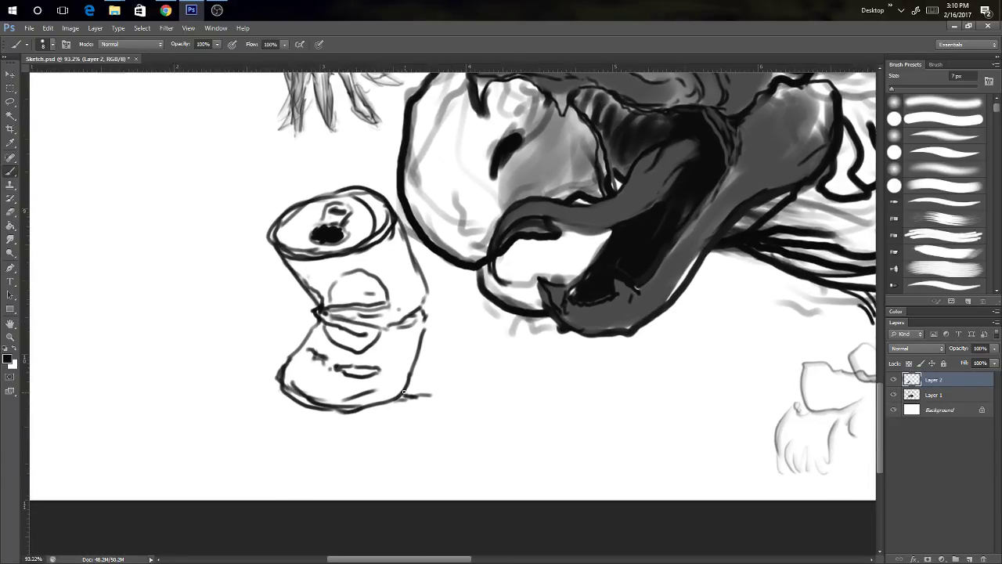
pyautogui.moveTo(404, 391)
pyautogui.mouseDown()
pyautogui.moveTo(477, 399)
pyautogui.moveTo(365, 406)
pyautogui.mouseUp()
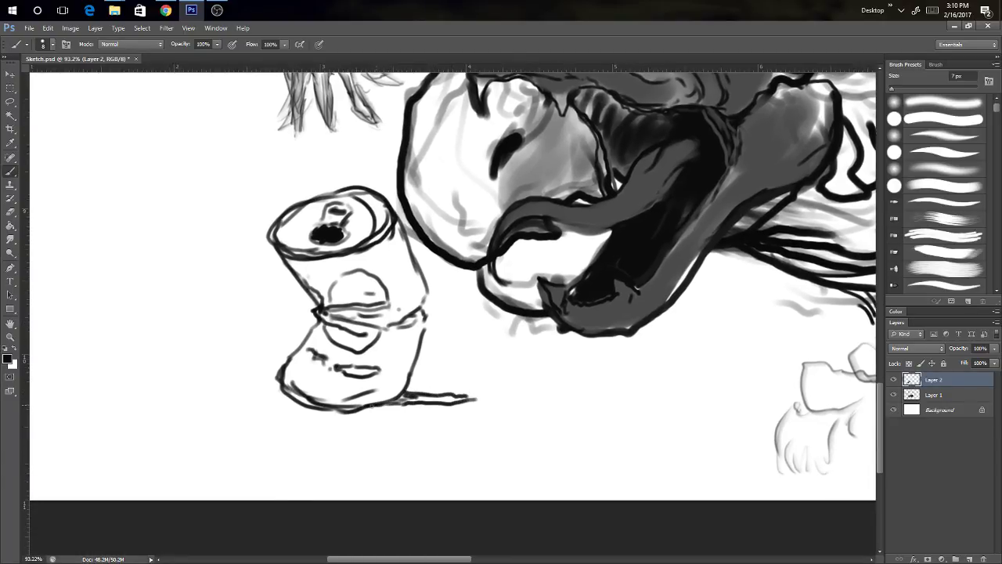
pyautogui.moveTo(458, 399)
pyautogui.mouseDown()
pyautogui.moveTo(407, 401)
pyautogui.moveTo(579, 405)
pyautogui.mouseUp()
pyautogui.moveTo(512, 403); pyautogui.dragTo(501, 402)
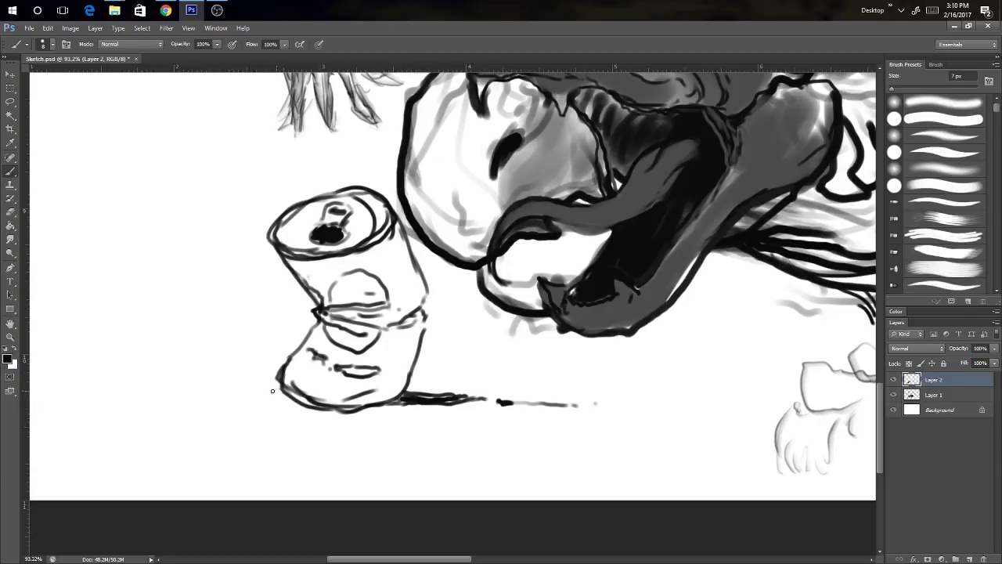
pyautogui.moveTo(273, 391)
pyautogui.mouseDown()
pyautogui.moveTo(210, 388)
pyautogui.moveTo(282, 397)
pyautogui.moveTo(270, 391)
pyautogui.moveTo(273, 403)
pyautogui.moveTo(302, 407)
pyautogui.moveTo(284, 412)
pyautogui.moveTo(357, 422)
pyautogui.mouseUp()
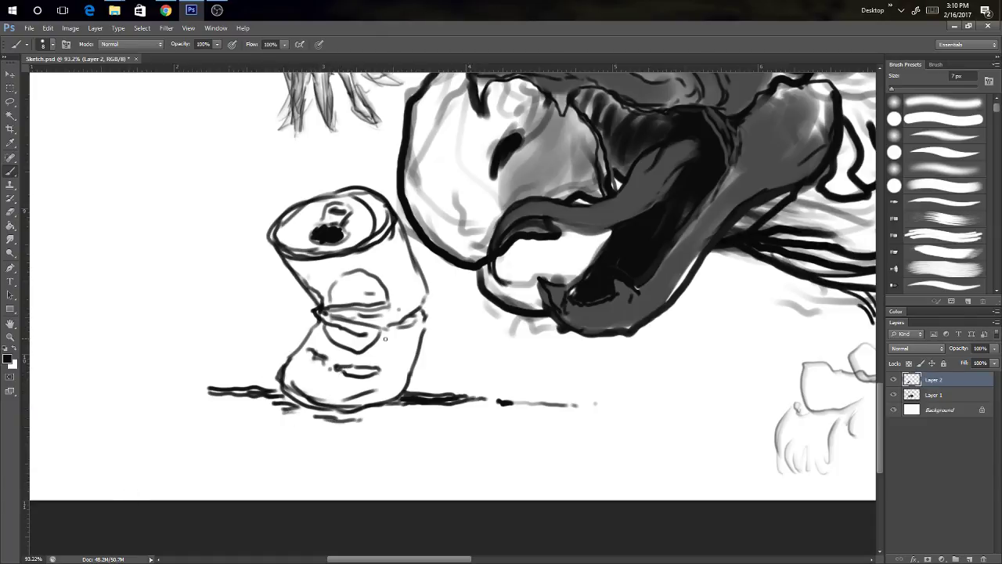
pyautogui.moveTo(376, 282); pyautogui.dragTo(401, 281)
pyautogui.moveTo(353, 305); pyautogui.dragTo(361, 302)
# Step: Extend the ground line into a cliff ledge with rock contours, and place a tiny seated figure on its edge with a 9 px brush
pyautogui.moveTo(301, 320); pyautogui.dragTo(310, 348)
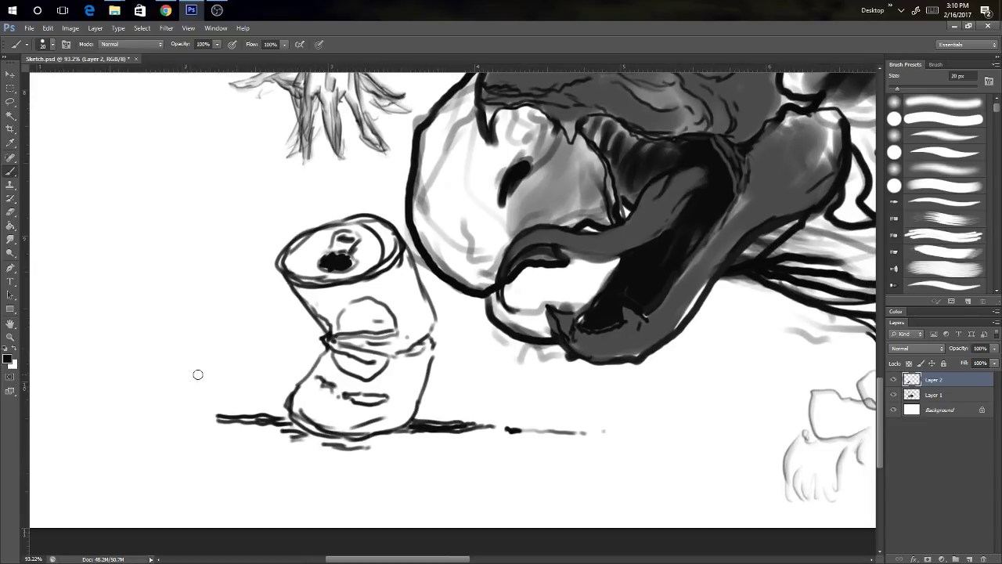
pyautogui.moveTo(223, 373)
pyautogui.mouseDown()
pyautogui.moveTo(210, 379)
pyautogui.moveTo(224, 385)
pyautogui.mouseUp()
pyautogui.moveTo(220, 414)
pyautogui.mouseDown()
pyautogui.moveTo(101, 384)
pyautogui.moveTo(107, 430)
pyautogui.moveTo(92, 500)
pyautogui.mouseUp()
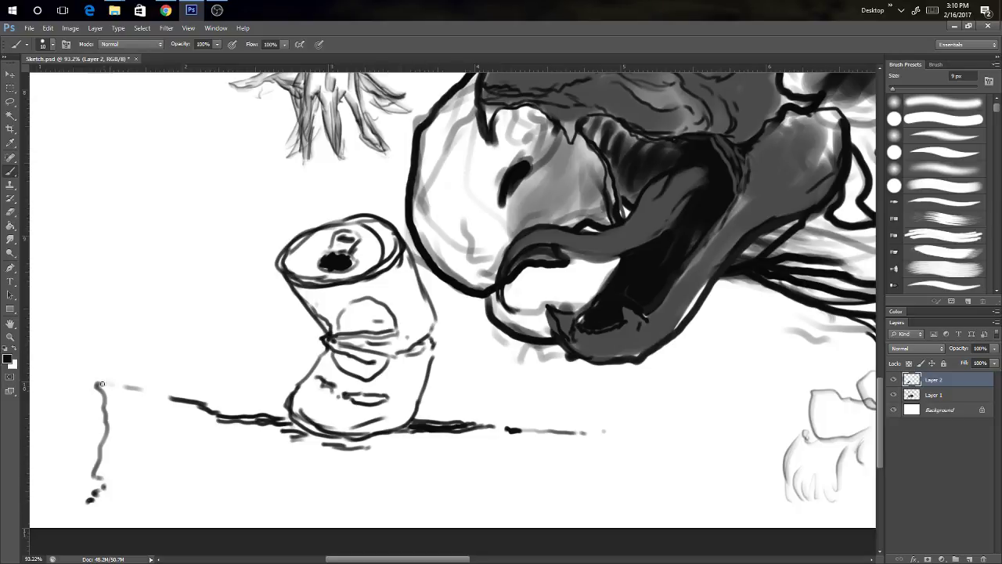
pyautogui.moveTo(90, 382)
pyautogui.mouseDown()
pyautogui.moveTo(81, 409)
pyautogui.moveTo(91, 381)
pyautogui.moveTo(83, 388)
pyautogui.mouseUp()
pyautogui.moveTo(88, 383)
pyautogui.mouseDown()
pyautogui.moveTo(84, 409)
pyautogui.moveTo(101, 378)
pyautogui.moveTo(91, 353)
pyautogui.moveTo(101, 381)
pyautogui.moveTo(91, 354)
pyautogui.moveTo(82, 369)
pyautogui.moveTo(78, 354)
pyautogui.moveTo(87, 333)
pyautogui.moveTo(103, 377)
pyautogui.moveTo(79, 353)
pyautogui.moveTo(94, 375)
pyautogui.moveTo(83, 391)
pyautogui.moveTo(92, 381)
pyautogui.moveTo(196, 402)
pyautogui.mouseUp()
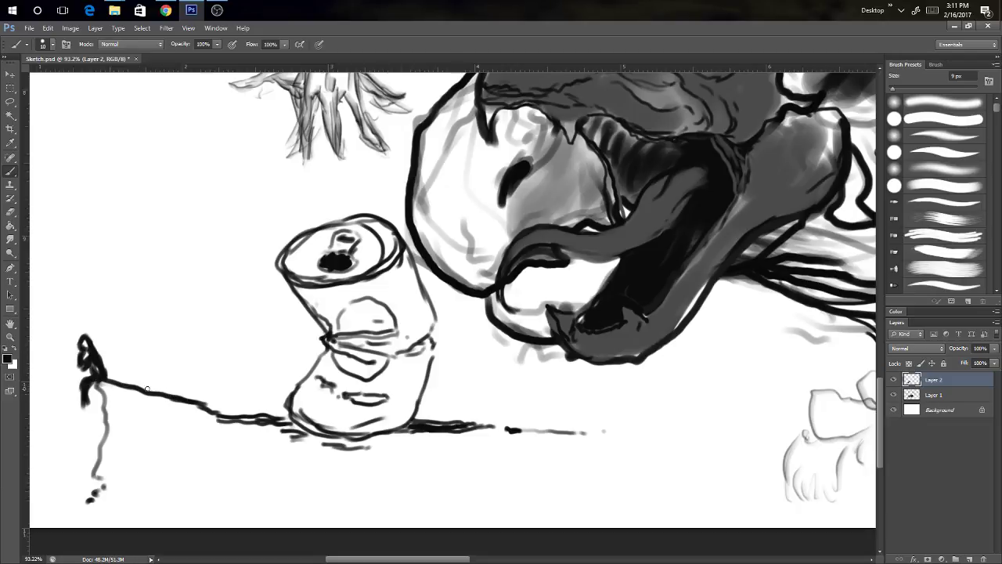
pyautogui.moveTo(98, 384)
pyautogui.mouseDown()
pyautogui.moveTo(126, 409)
pyautogui.moveTo(231, 447)
pyautogui.moveTo(189, 429)
pyautogui.moveTo(238, 472)
pyautogui.moveTo(266, 473)
pyautogui.mouseUp()
pyautogui.moveTo(106, 446)
pyautogui.mouseDown()
pyautogui.moveTo(93, 477)
pyautogui.moveTo(132, 471)
pyautogui.moveTo(102, 484)
pyautogui.moveTo(111, 498)
pyautogui.moveTo(137, 477)
pyautogui.mouseUp()
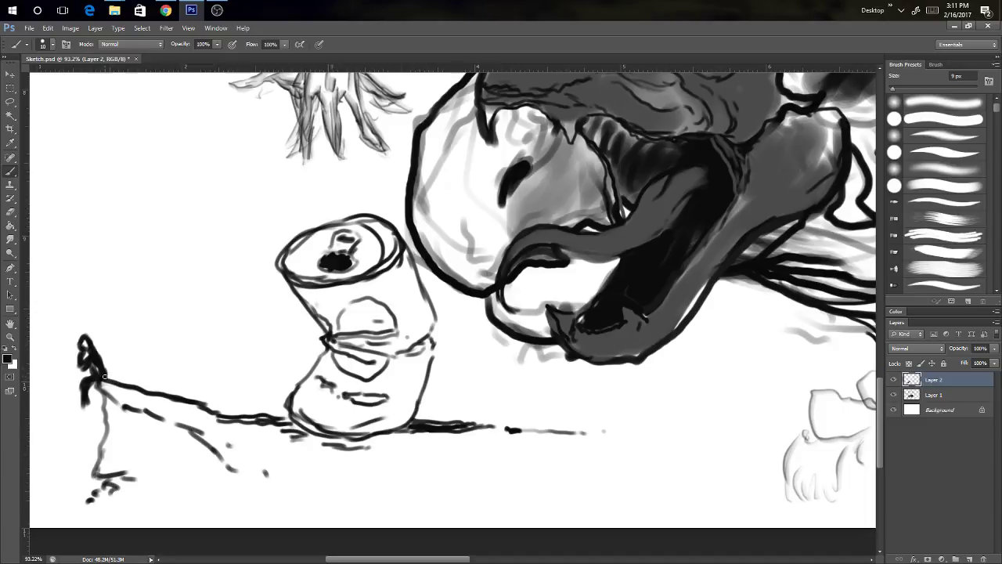
# Step: Erase the tiny seated figure and redraw the tip of the cliff ledge in black with a 5 px brush
pyautogui.moveTo(88, 362)
pyautogui.mouseDown()
pyautogui.moveTo(173, 354)
pyautogui.moveTo(220, 324)
pyautogui.mouseUp()
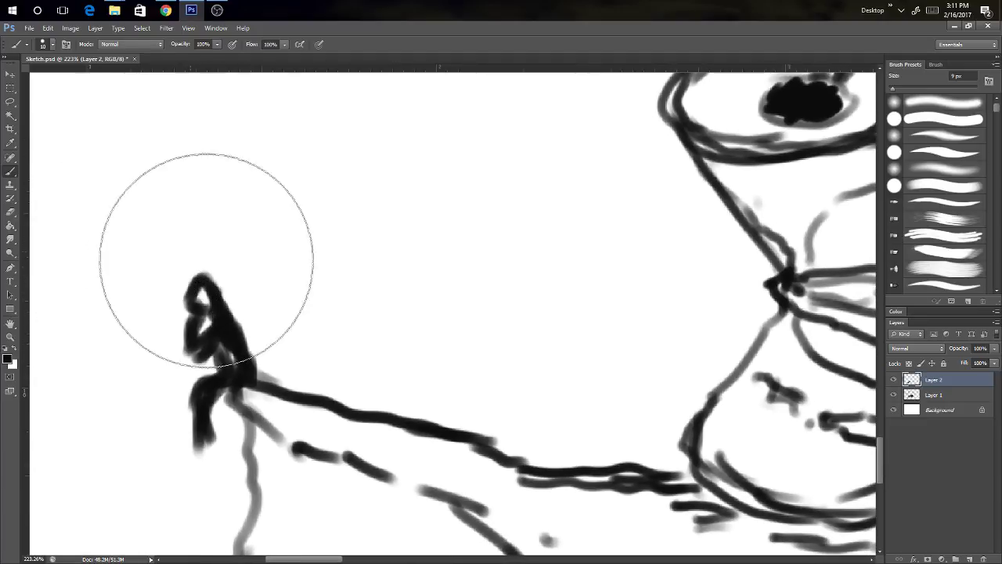
pyautogui.click(202, 256)
pyautogui.moveTo(182, 272)
pyautogui.mouseDown()
pyautogui.moveTo(148, 331)
pyautogui.moveTo(170, 314)
pyautogui.moveTo(150, 383)
pyautogui.moveTo(160, 337)
pyautogui.mouseUp()
pyautogui.press('[')
pyautogui.press('[')
pyautogui.press('[')
pyautogui.press('[')
pyautogui.press('[')
pyautogui.press('[')
pyautogui.press('[')
pyautogui.press('[')
pyautogui.press('[')
pyautogui.press('[')
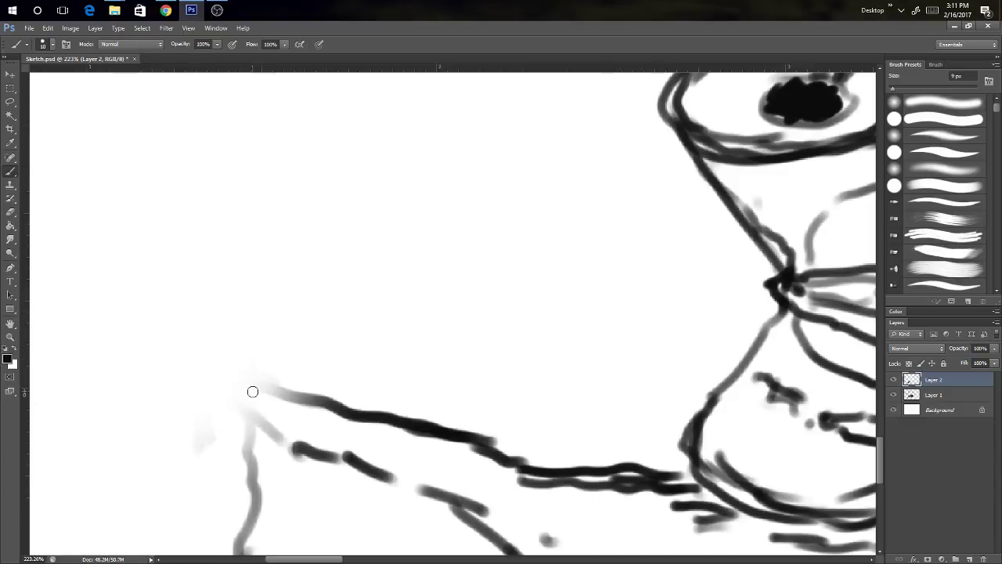
pyautogui.keyDown('alt'); pyautogui.rightClick(263, 353); pyautogui.keyUp('alt')
pyautogui.moveTo(305, 399)
pyautogui.mouseDown()
pyautogui.moveTo(225, 371)
pyautogui.moveTo(256, 479)
pyautogui.moveTo(249, 381)
pyautogui.mouseUp()
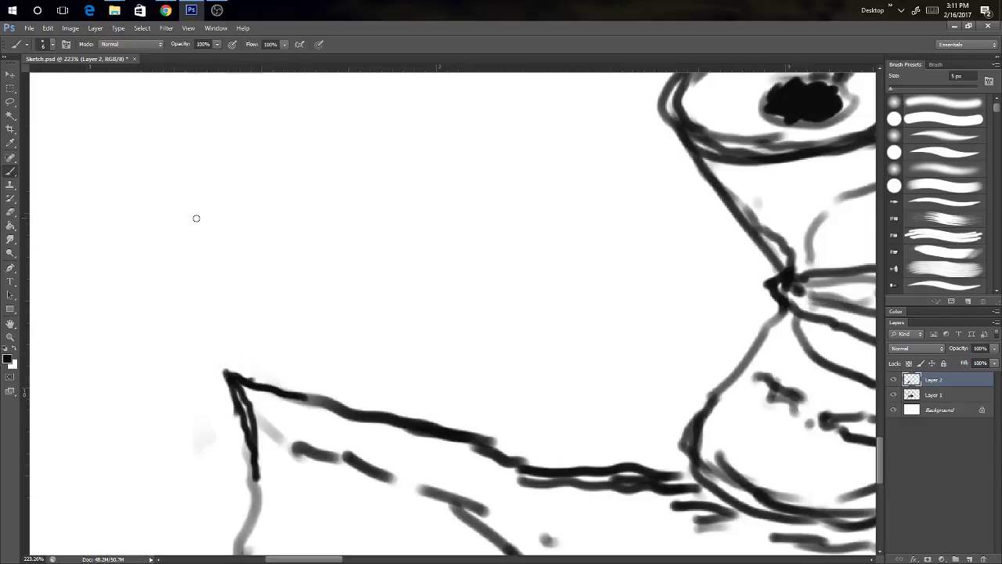
# Step: Draw a new seated figure's head in profile, curved back and chest line above the cliff tip in black
pyautogui.moveTo(212, 195)
pyautogui.mouseDown()
pyautogui.moveTo(184, 216)
pyautogui.moveTo(186, 245)
pyautogui.moveTo(220, 204)
pyautogui.mouseUp()
pyautogui.moveTo(187, 248)
pyautogui.mouseDown()
pyautogui.moveTo(210, 245)
pyautogui.moveTo(176, 233)
pyautogui.moveTo(213, 261)
pyautogui.moveTo(204, 270)
pyautogui.moveTo(201, 255)
pyautogui.moveTo(208, 263)
pyautogui.mouseUp()
pyautogui.press('x')
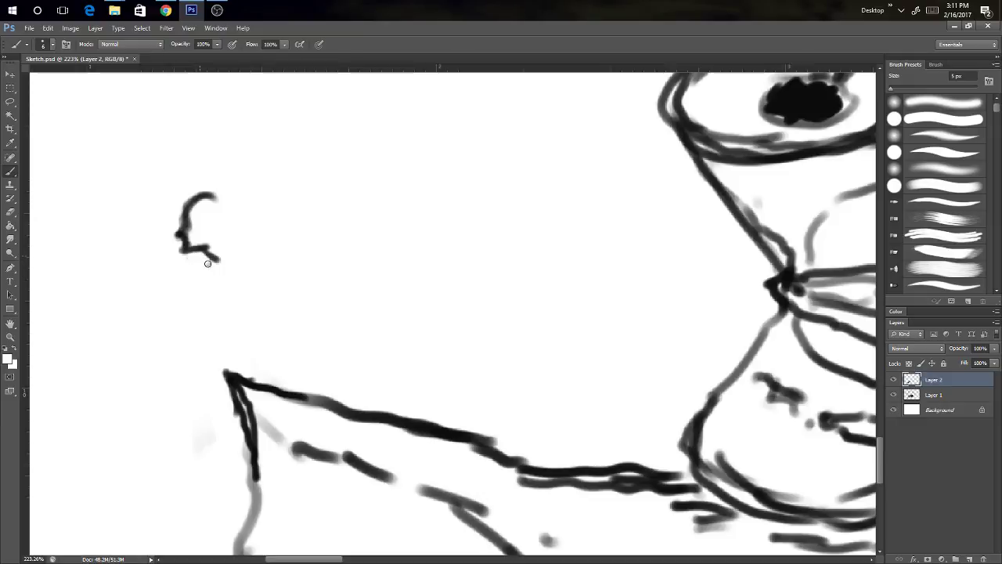
pyautogui.press('x')
pyautogui.moveTo(213, 199); pyautogui.dragTo(257, 280)
pyautogui.moveTo(224, 244)
pyautogui.mouseDown()
pyautogui.moveTo(221, 263)
pyautogui.moveTo(258, 279)
pyautogui.moveTo(266, 313)
pyautogui.moveTo(256, 381)
pyautogui.mouseUp()
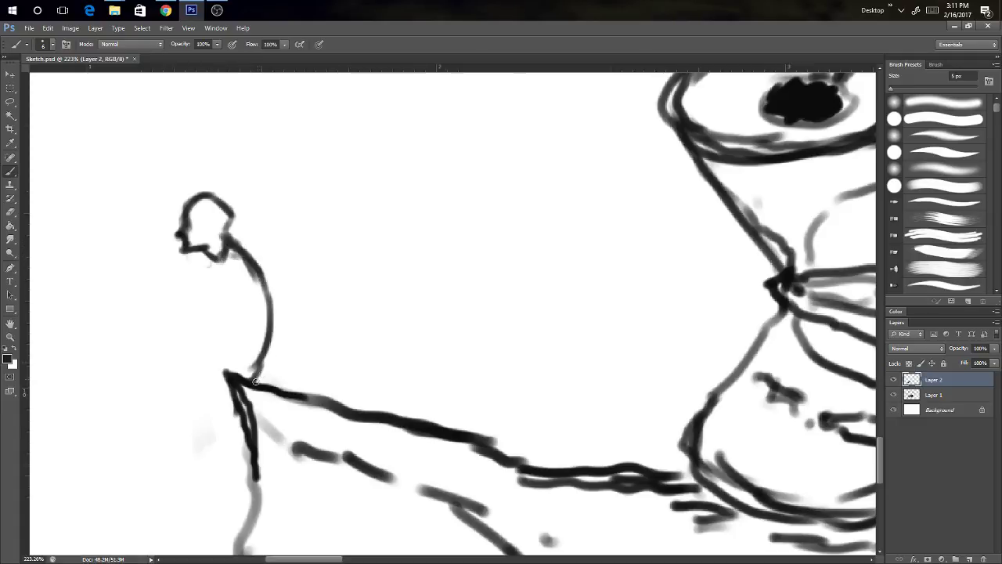
pyautogui.moveTo(221, 260); pyautogui.dragTo(200, 313)
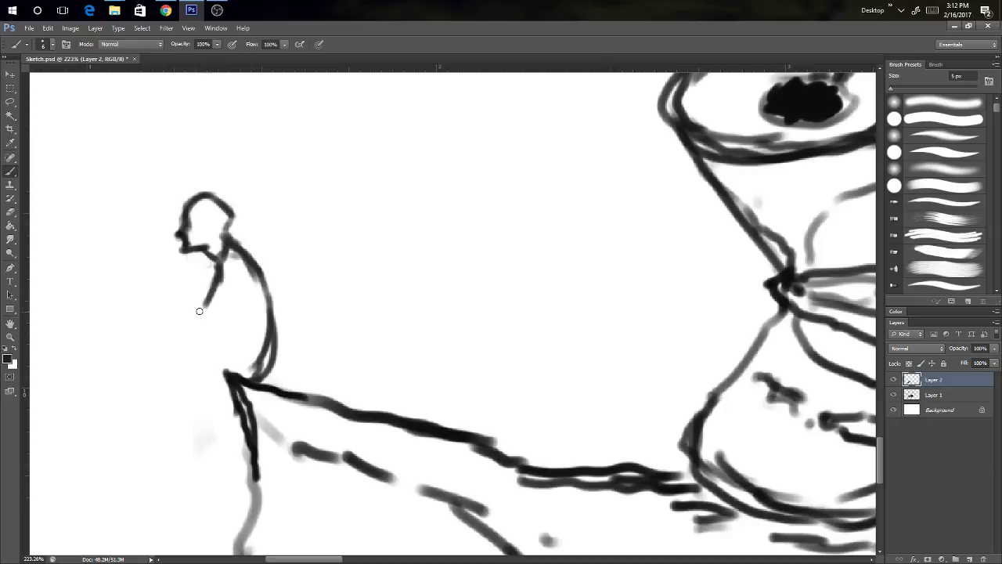
# Step: Draw the figure's arm raised to the chin, the thigh resting on the ledge, and a curl of smoke above the hand
pyautogui.moveTo(196, 305); pyautogui.dragTo(197, 328)
pyautogui.moveTo(177, 285)
pyautogui.mouseDown()
pyautogui.moveTo(194, 312)
pyautogui.moveTo(176, 273)
pyautogui.moveTo(180, 252)
pyautogui.moveTo(157, 264)
pyautogui.moveTo(161, 291)
pyautogui.mouseUp()
pyautogui.moveTo(170, 261); pyautogui.dragTo(172, 268)
pyautogui.moveTo(164, 269); pyautogui.dragTo(162, 242)
pyautogui.moveTo(162, 84)
pyautogui.mouseDown()
pyautogui.moveTo(154, 159)
pyautogui.moveTo(165, 219)
pyautogui.mouseUp()
pyautogui.moveTo(117, 125)
pyautogui.mouseDown()
pyautogui.moveTo(144, 156)
pyautogui.moveTo(143, 109)
pyautogui.moveTo(137, 167)
pyautogui.moveTo(150, 94)
pyautogui.moveTo(139, 149)
pyautogui.moveTo(149, 184)
pyautogui.mouseUp()
pyautogui.moveTo(180, 287)
pyautogui.mouseDown()
pyautogui.moveTo(197, 338)
pyautogui.moveTo(213, 295)
pyautogui.moveTo(227, 312)
pyautogui.moveTo(234, 302)
pyautogui.moveTo(230, 329)
pyautogui.moveTo(249, 358)
pyautogui.moveTo(232, 332)
pyautogui.moveTo(184, 350)
pyautogui.moveTo(248, 385)
pyautogui.moveTo(218, 391)
pyautogui.moveTo(210, 373)
pyautogui.moveTo(190, 375)
pyautogui.moveTo(180, 354)
pyautogui.moveTo(156, 383)
pyautogui.moveTo(149, 368)
pyautogui.moveTo(166, 366)
pyautogui.moveTo(170, 403)
pyautogui.moveTo(157, 362)
pyautogui.moveTo(232, 344)
pyautogui.mouseUp()
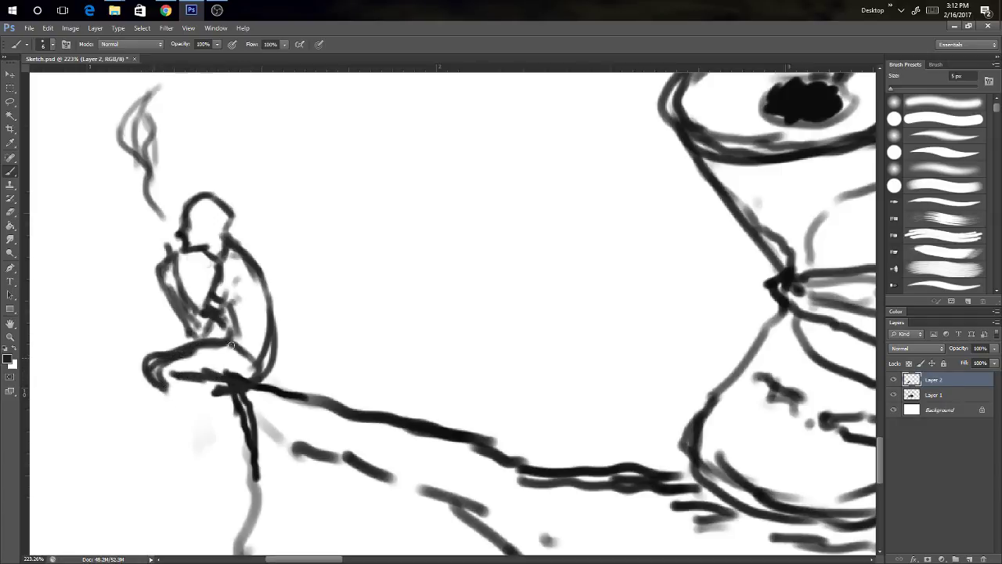
# Step: Add the figure's dangling lower leg and foot, and refine the outline and face of the head
pyautogui.moveTo(165, 392)
pyautogui.mouseDown()
pyautogui.moveTo(186, 398)
pyautogui.moveTo(165, 420)
pyautogui.moveTo(179, 382)
pyautogui.moveTo(177, 449)
pyautogui.moveTo(188, 461)
pyautogui.moveTo(166, 487)
pyautogui.moveTo(192, 464)
pyautogui.moveTo(156, 500)
pyautogui.moveTo(189, 453)
pyautogui.moveTo(180, 423)
pyautogui.mouseUp()
pyautogui.moveTo(196, 202)
pyautogui.mouseDown()
pyautogui.moveTo(230, 221)
pyautogui.moveTo(223, 237)
pyautogui.mouseUp()
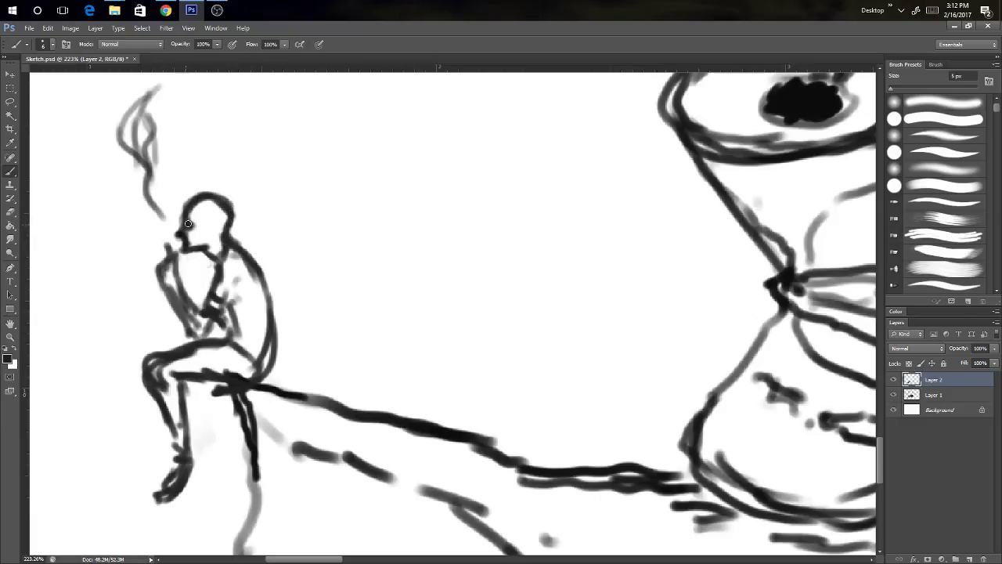
pyautogui.moveTo(188, 224); pyautogui.dragTo(207, 216)
pyautogui.keyDown('alt'); pyautogui.click(200, 210); pyautogui.keyUp('alt')
pyautogui.keyDown('alt'); pyautogui.click(206, 197); pyautogui.keyUp('alt')
pyautogui.keyDown('alt'); pyautogui.rightClick(191, 221); pyautogui.keyUp('alt')
# Step: Look over the can and seated figure, the dragon head, and the other portraits and figure sketches across the page
pyautogui.moveTo(312, 271); pyautogui.dragTo(213, 270)
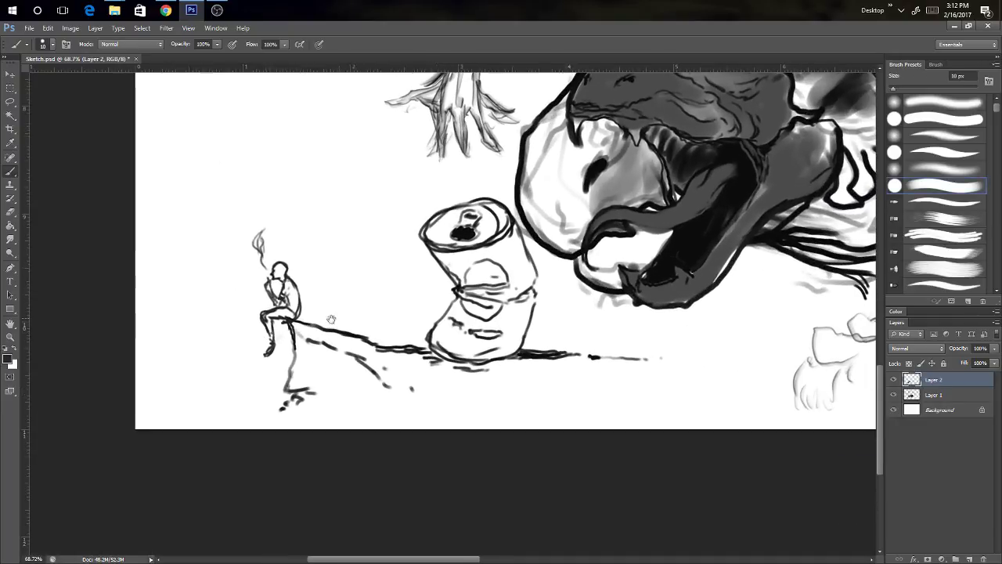
pyautogui.moveTo(331, 319); pyautogui.dragTo(215, 343)
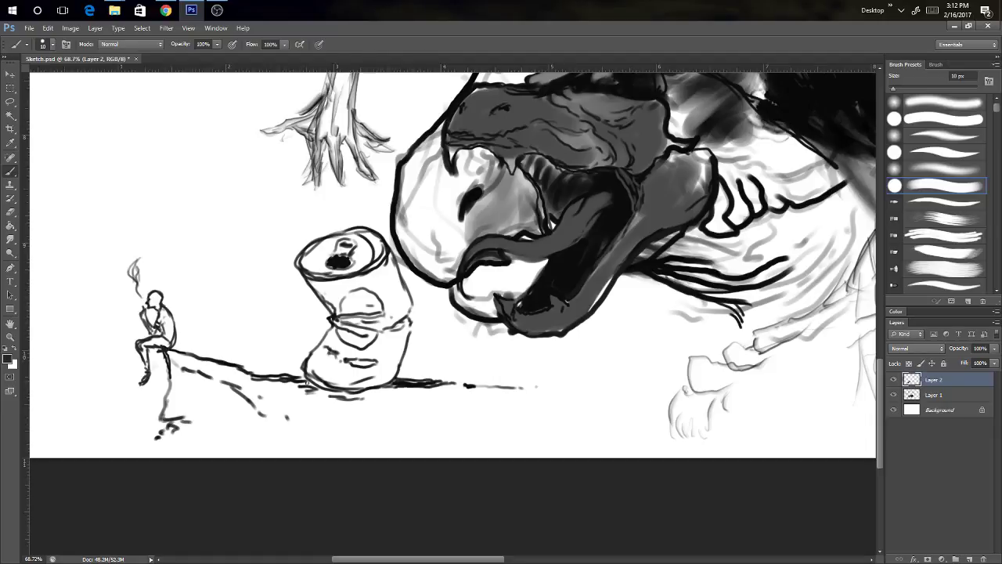
pyautogui.moveTo(444, 263); pyautogui.dragTo(379, 344)
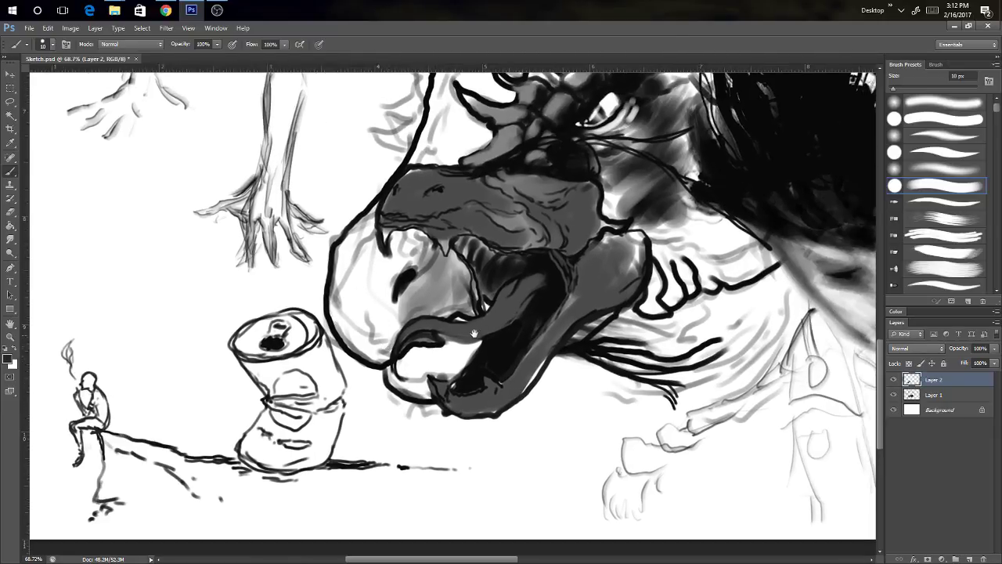
pyautogui.scroll(-3, 495, 290)
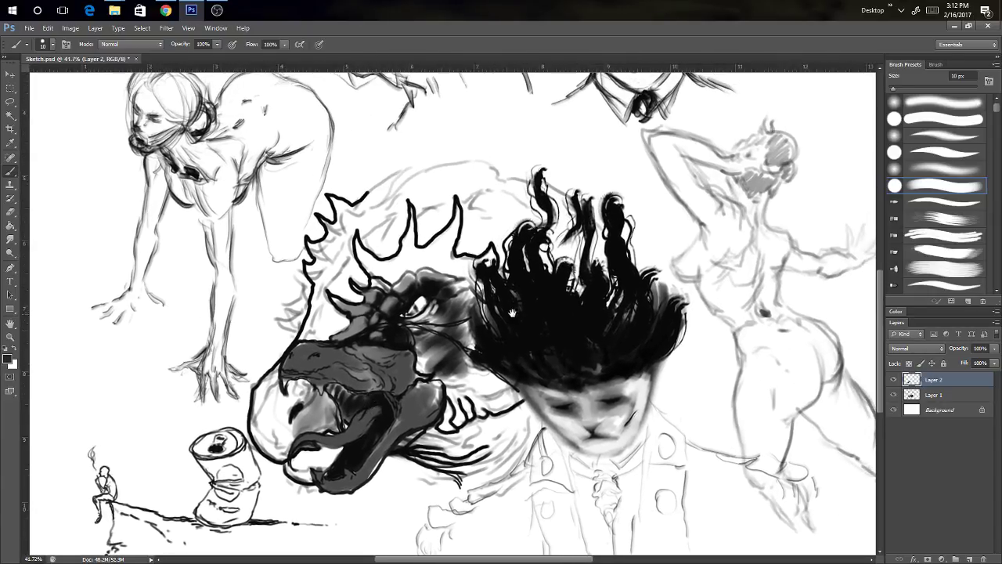
pyautogui.scroll(-2, 512, 313)
pyautogui.moveTo(625, 93); pyautogui.dragTo(467, 258)
pyautogui.scroll(8, 510, 182)
pyautogui.scroll(-4, 505, 305)
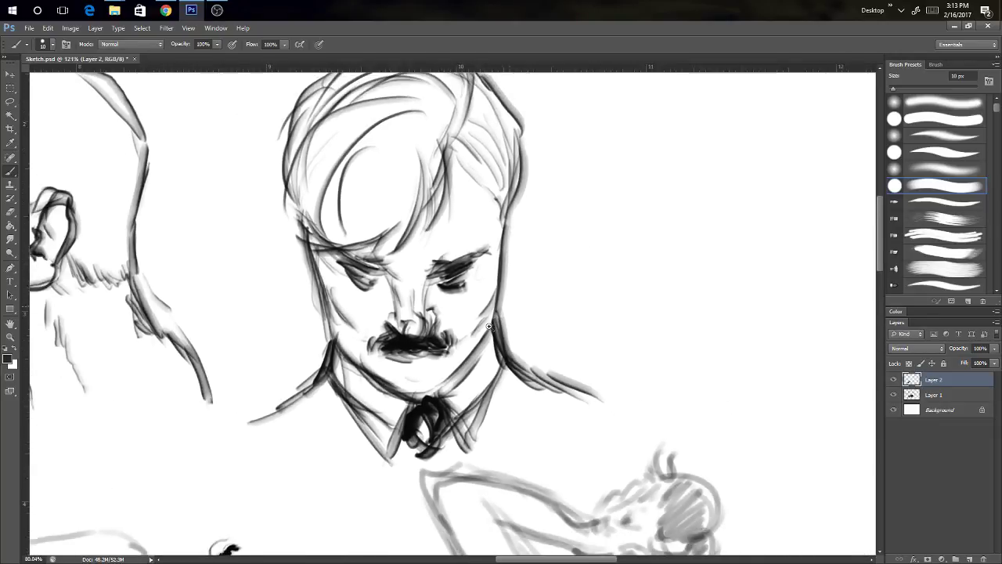
pyautogui.moveTo(386, 456); pyautogui.dragTo(547, 389)
pyautogui.moveTo(555, 438); pyautogui.dragTo(500, 360)
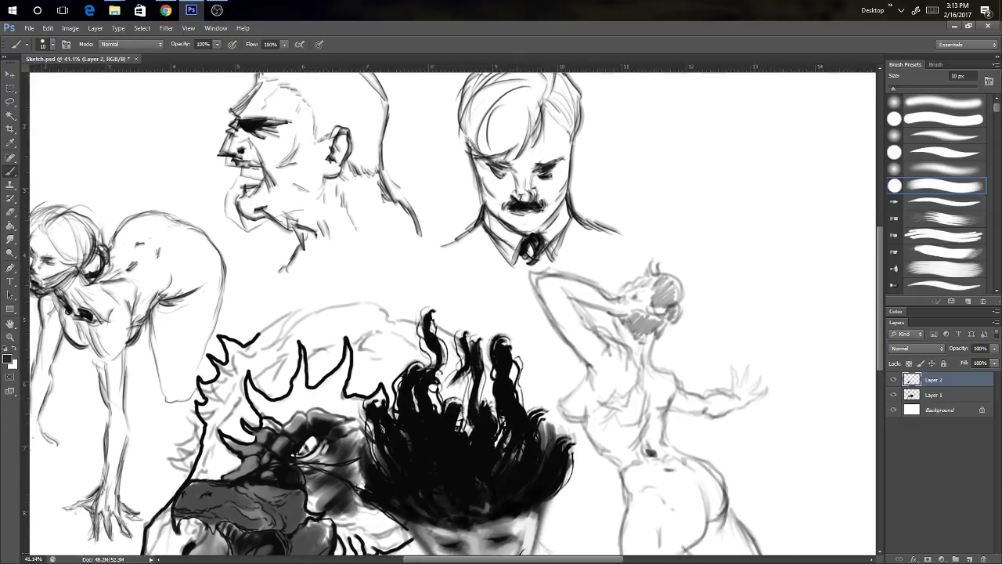